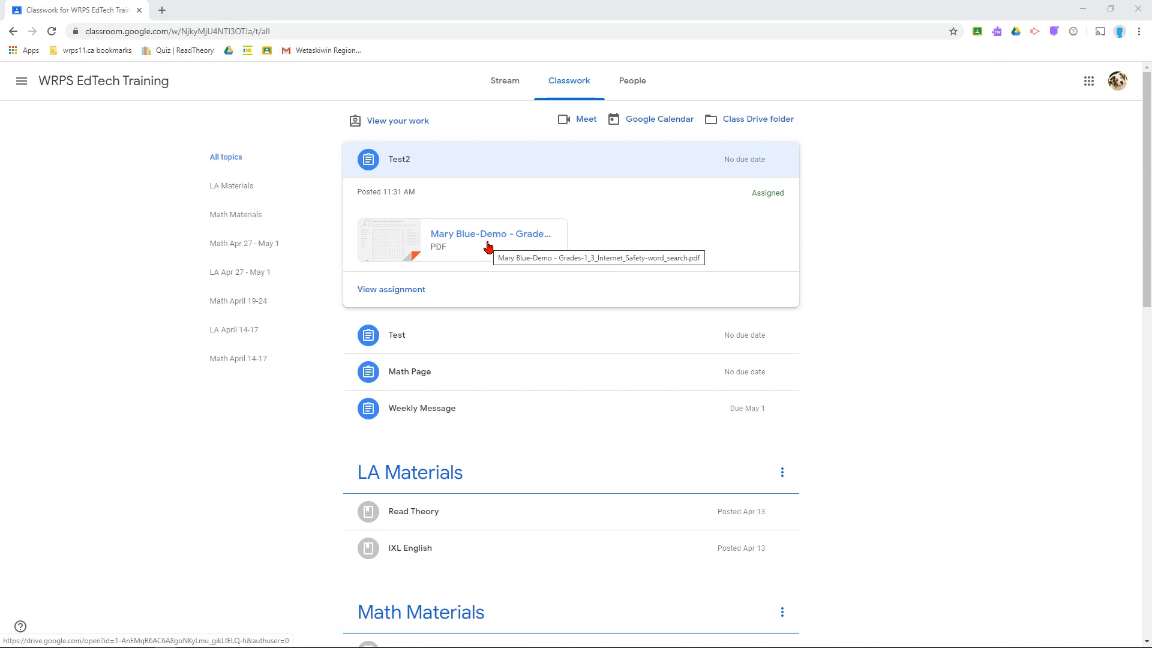
# Open the Internet safety word search PDF from the Test2 assignment in a new window and launch it with Read&Write for Google Chrome
pyautogui.click(488, 247)
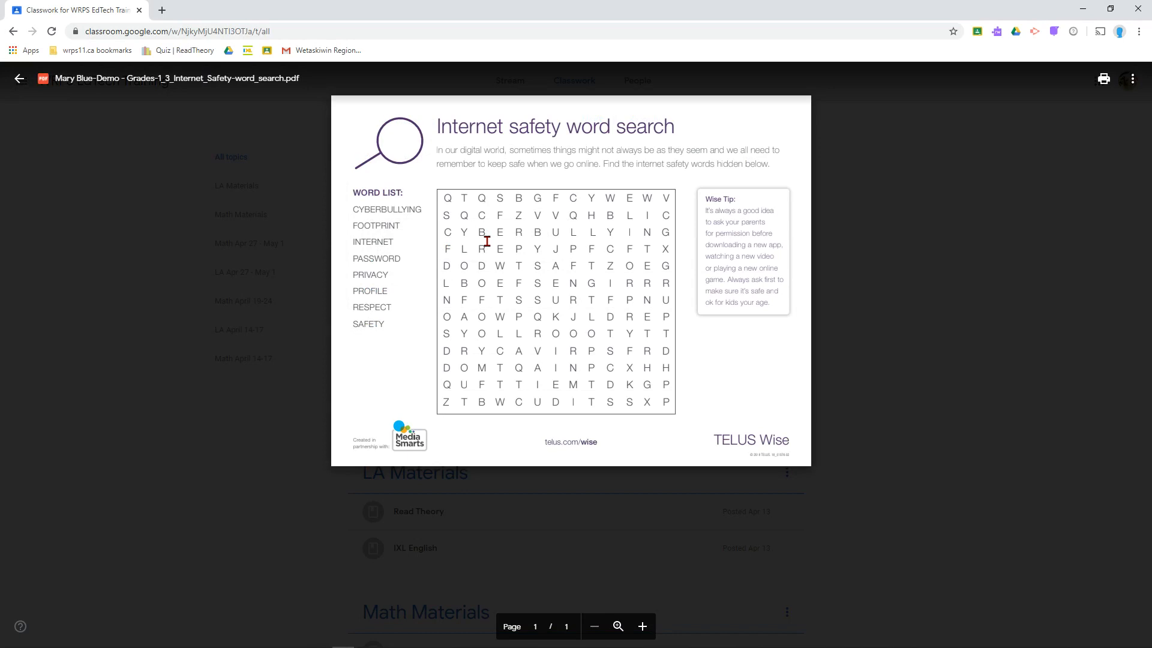
pyautogui.click(1129, 89)
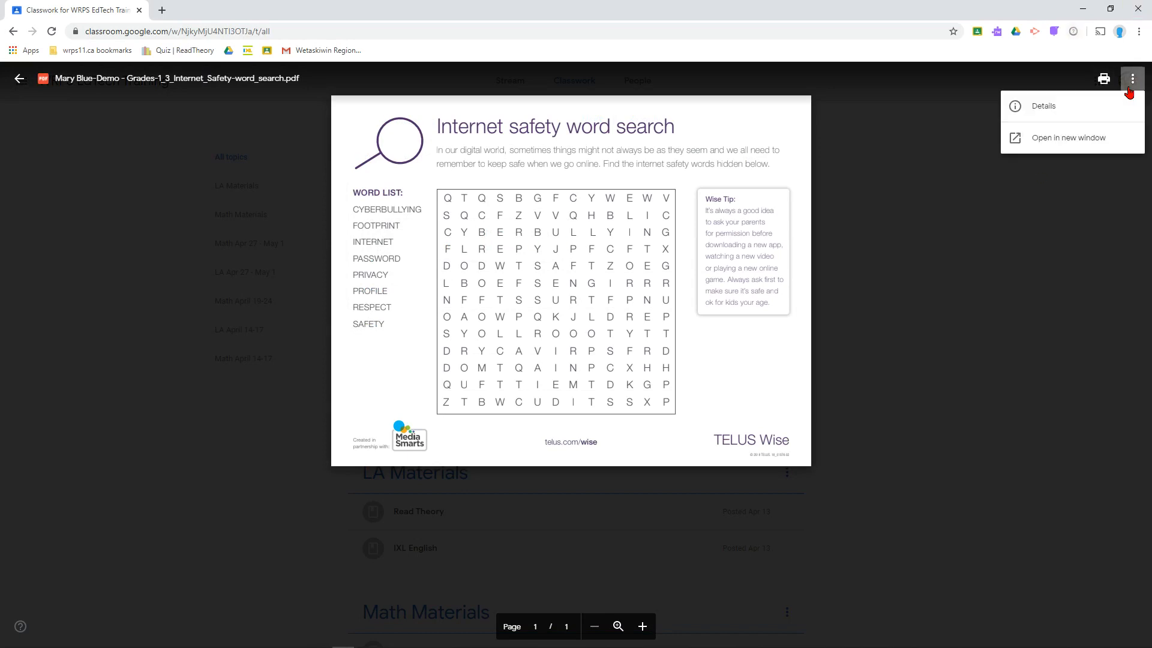
pyautogui.click(1051, 140)
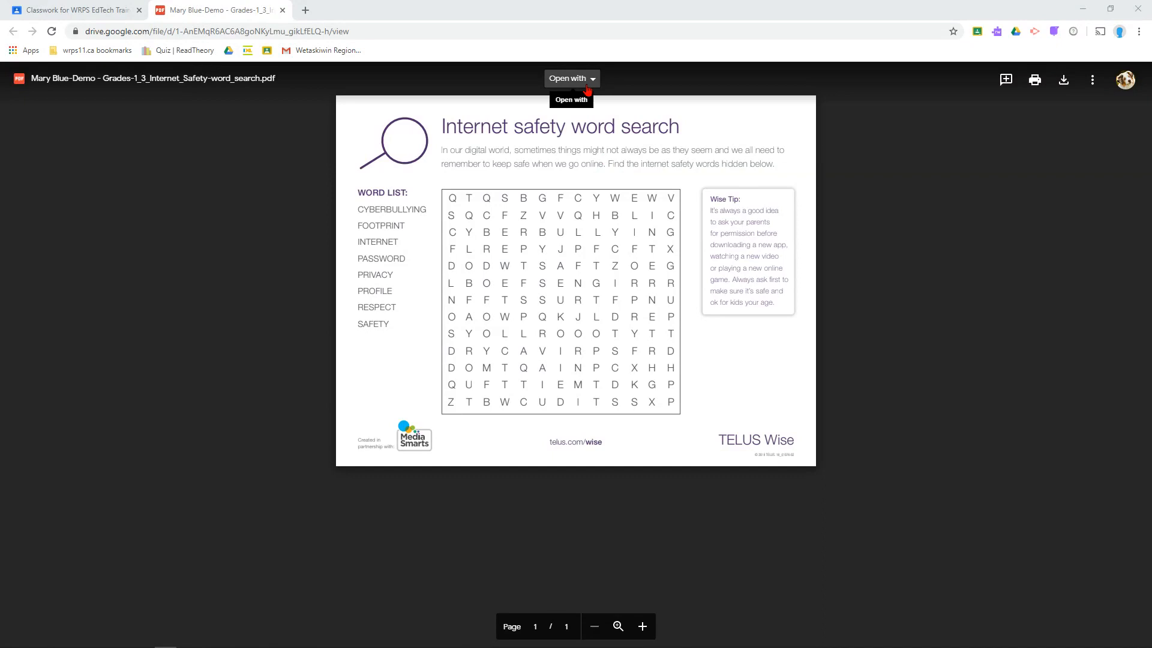
pyautogui.click(588, 89)
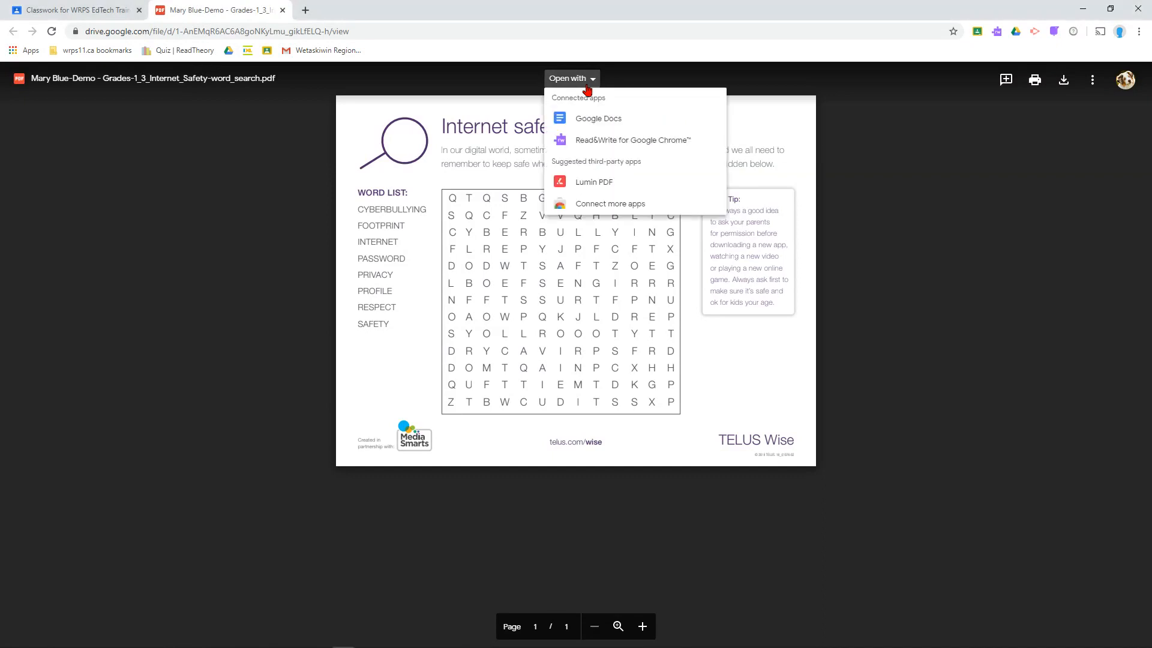
pyautogui.click(598, 141)
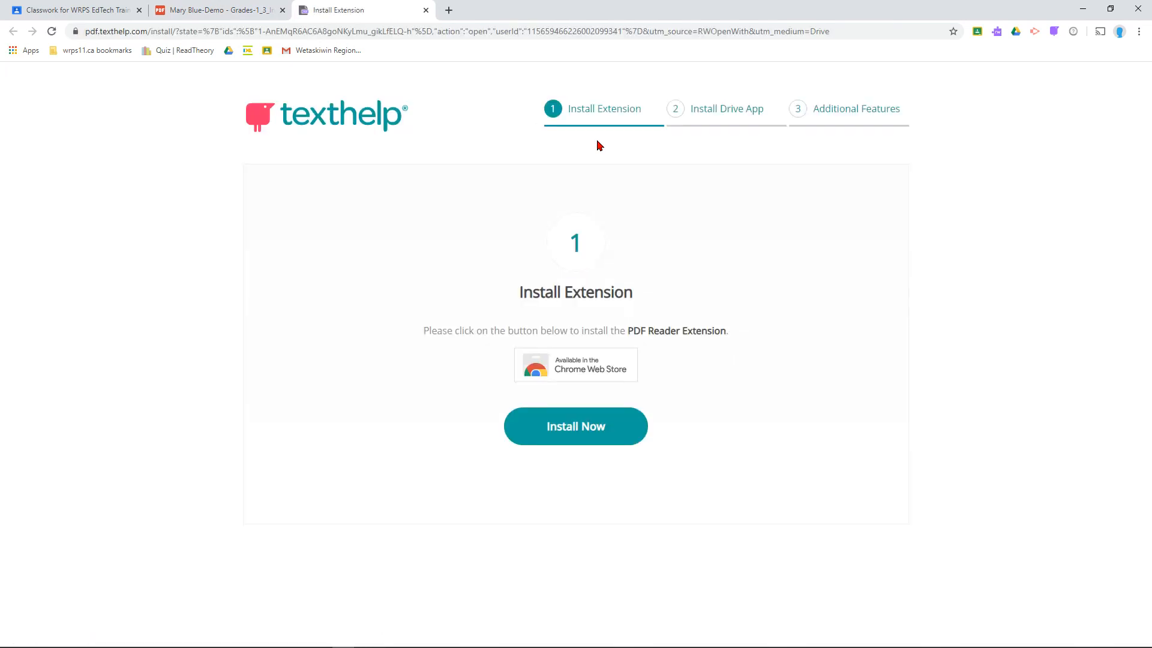
# Enable the Texthelp PDF Reader extension in the Chrome Web Store and close the store page
pyautogui.click(574, 426)
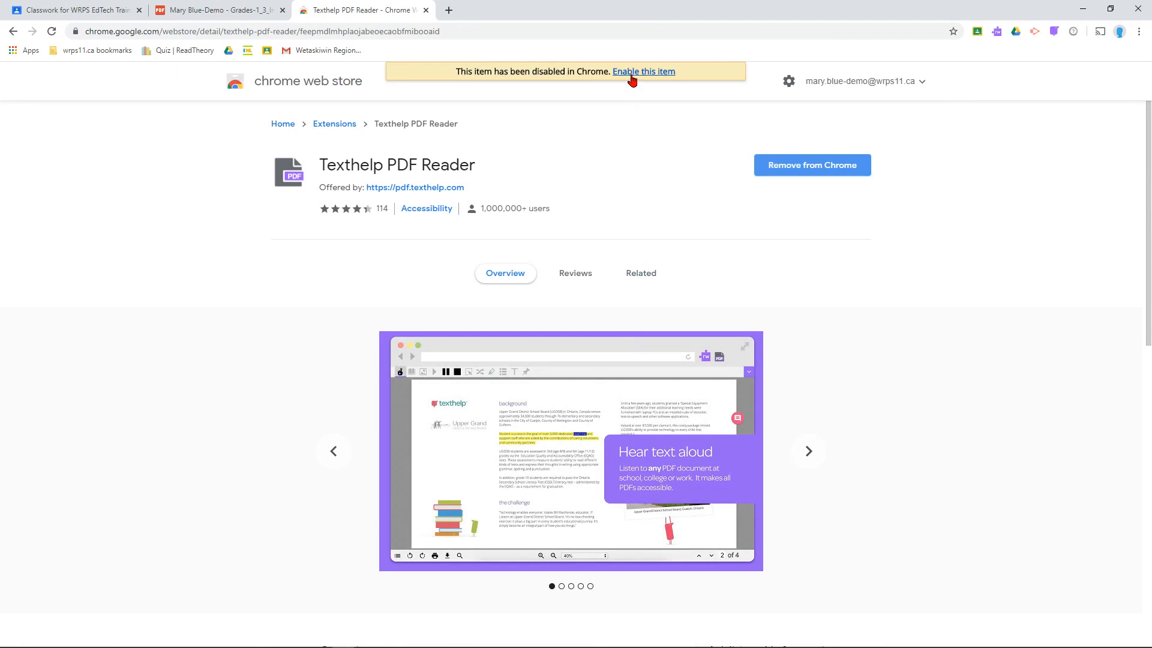
pyautogui.click(631, 72)
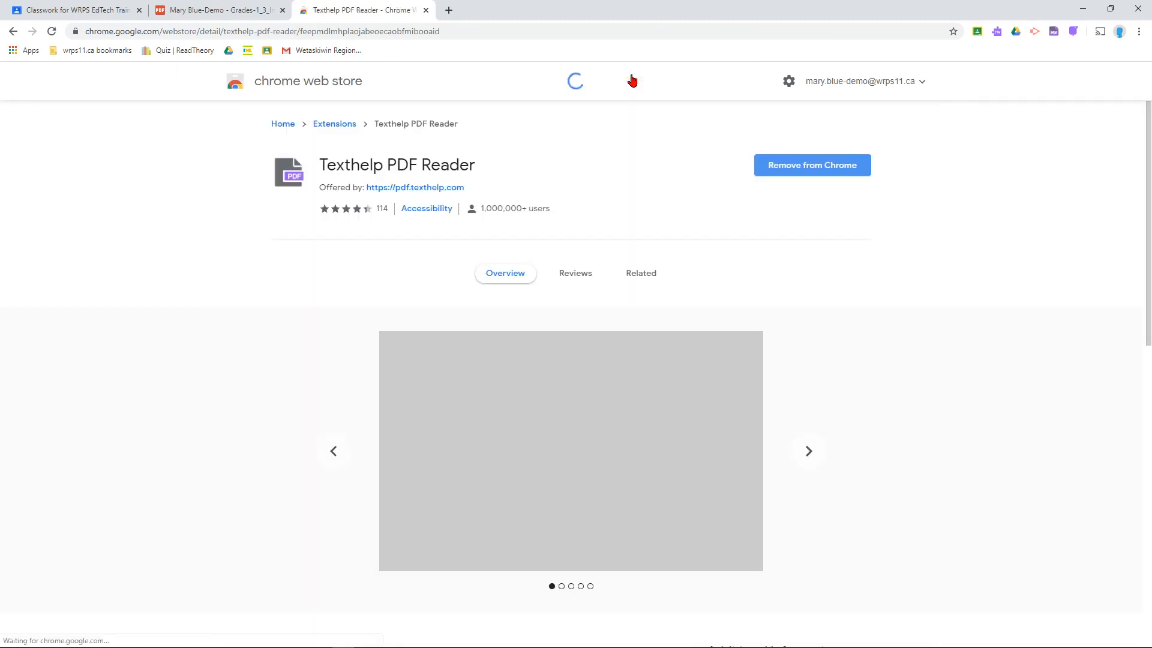
pyautogui.click(426, 11)
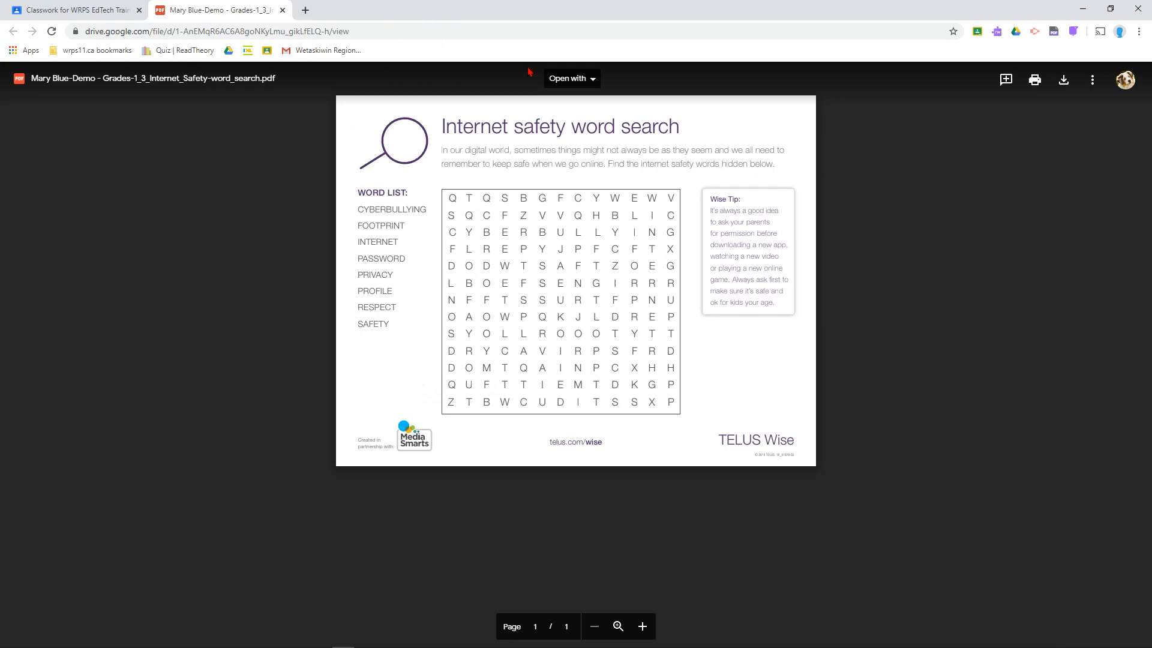
# Open the word search PDF with Read&Write for Google Chrome, close its Drive preview and return to the PDF in Texthelp PDF Reader
pyautogui.click(575, 80)
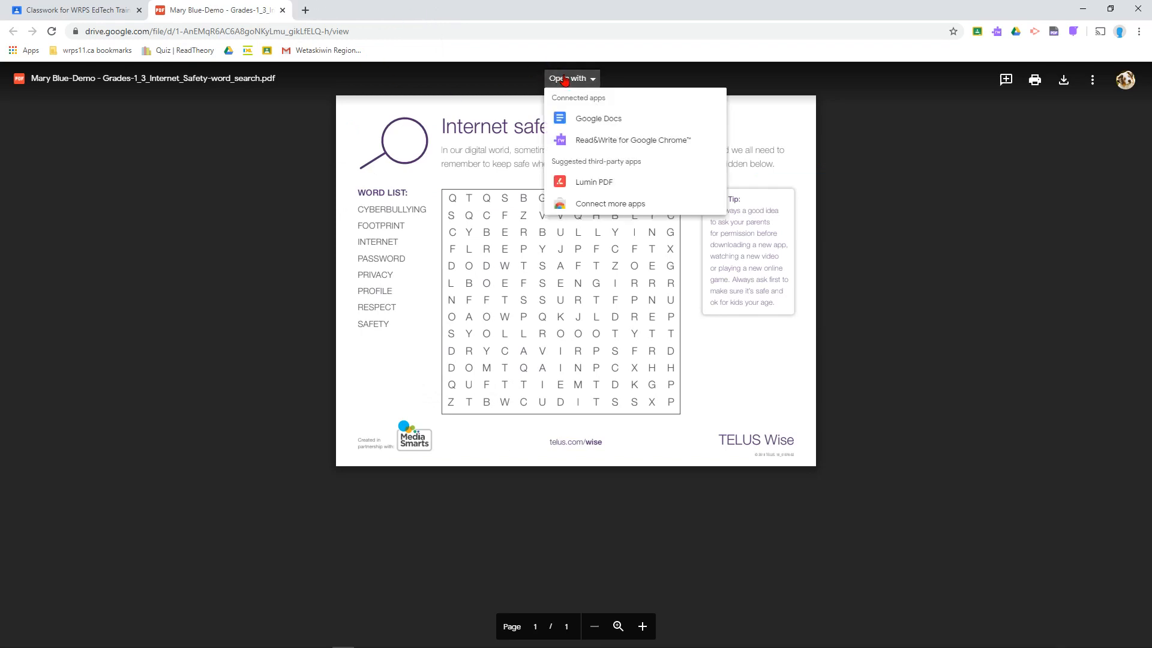
pyautogui.click(604, 142)
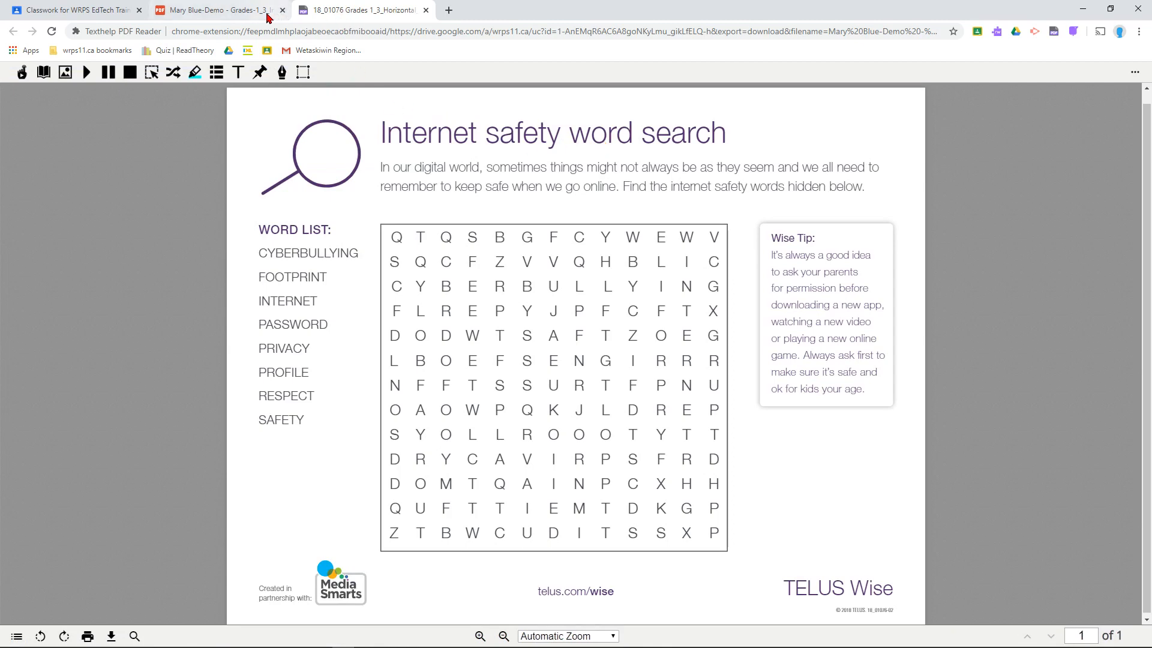
pyautogui.click(233, 13)
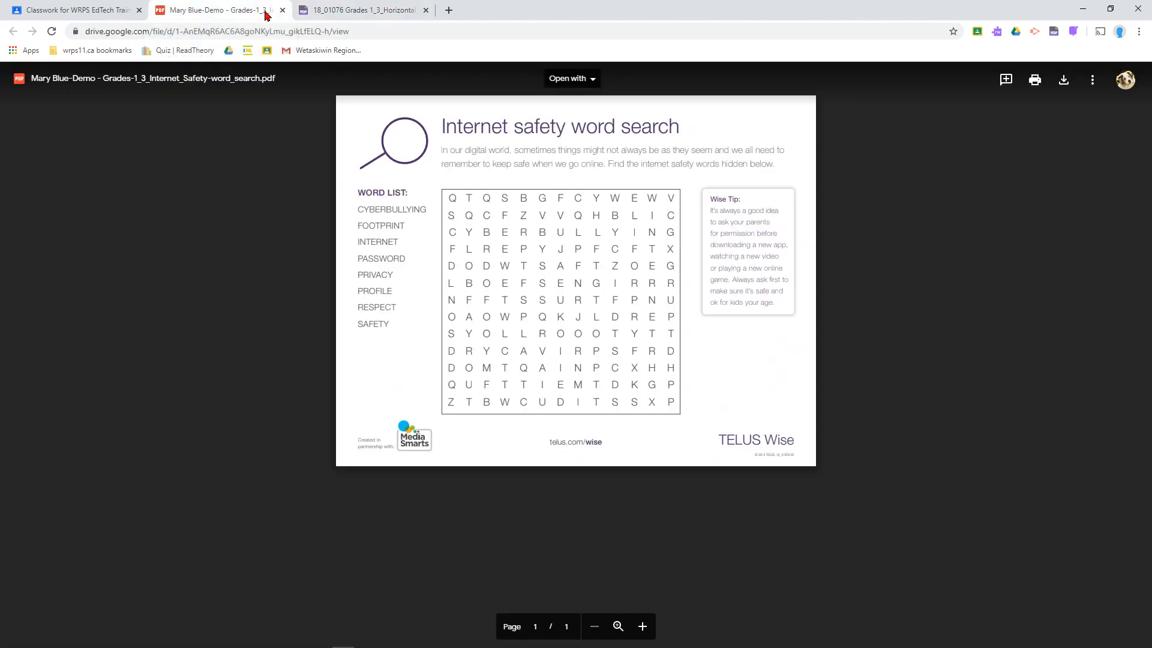
pyautogui.click(282, 11)
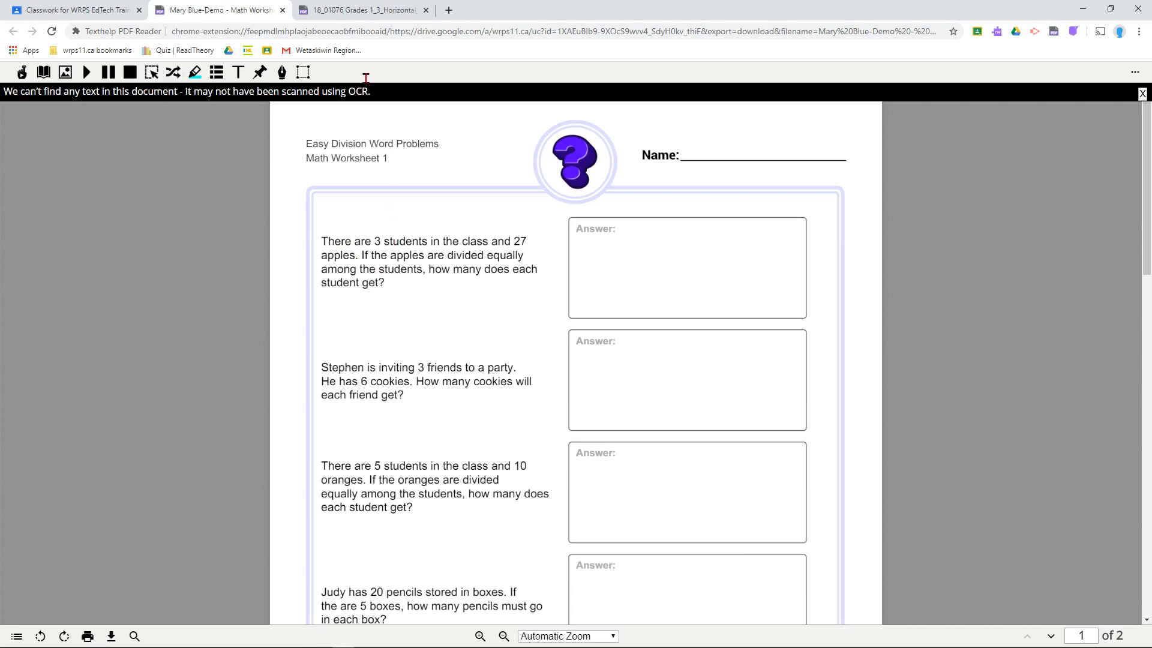
pyautogui.click(360, 14)
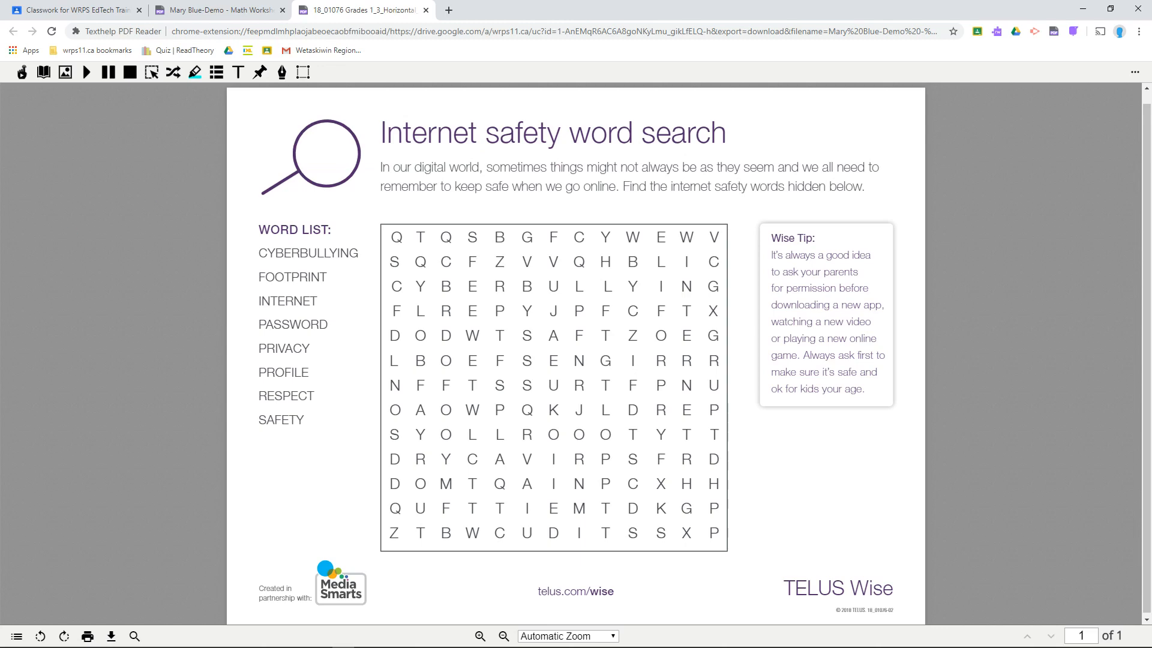
# Have the word CYBERBULLYING in the word list read aloud with Click to speak, and turn that mode off
pyautogui.click(24, 73)
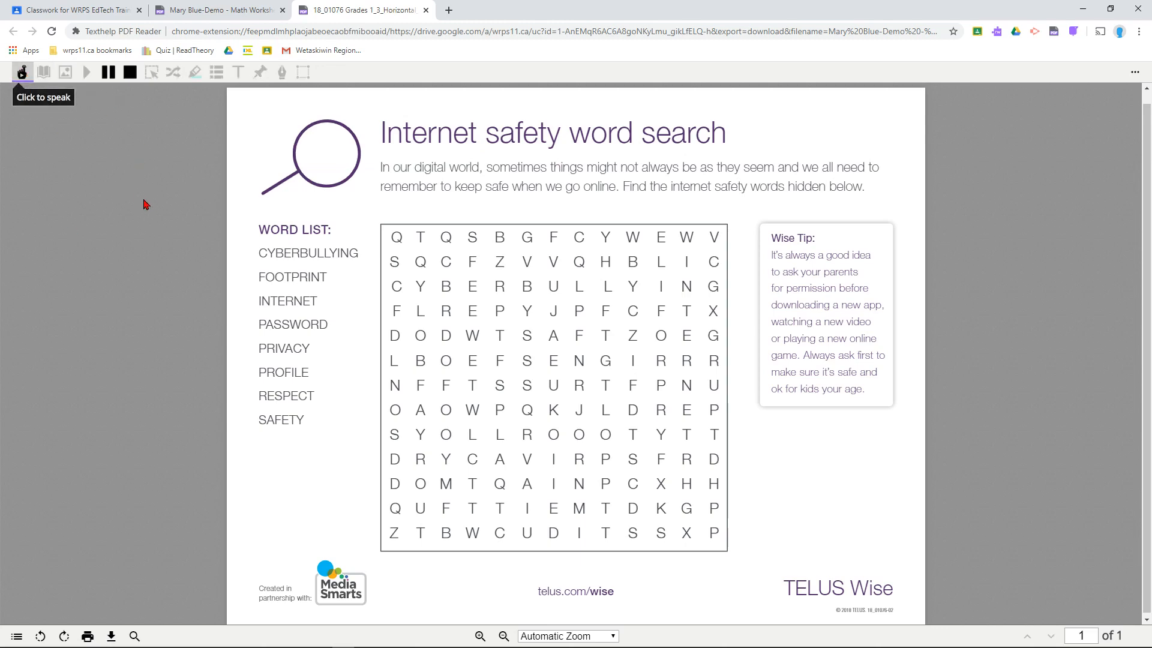
pyautogui.click(265, 252)
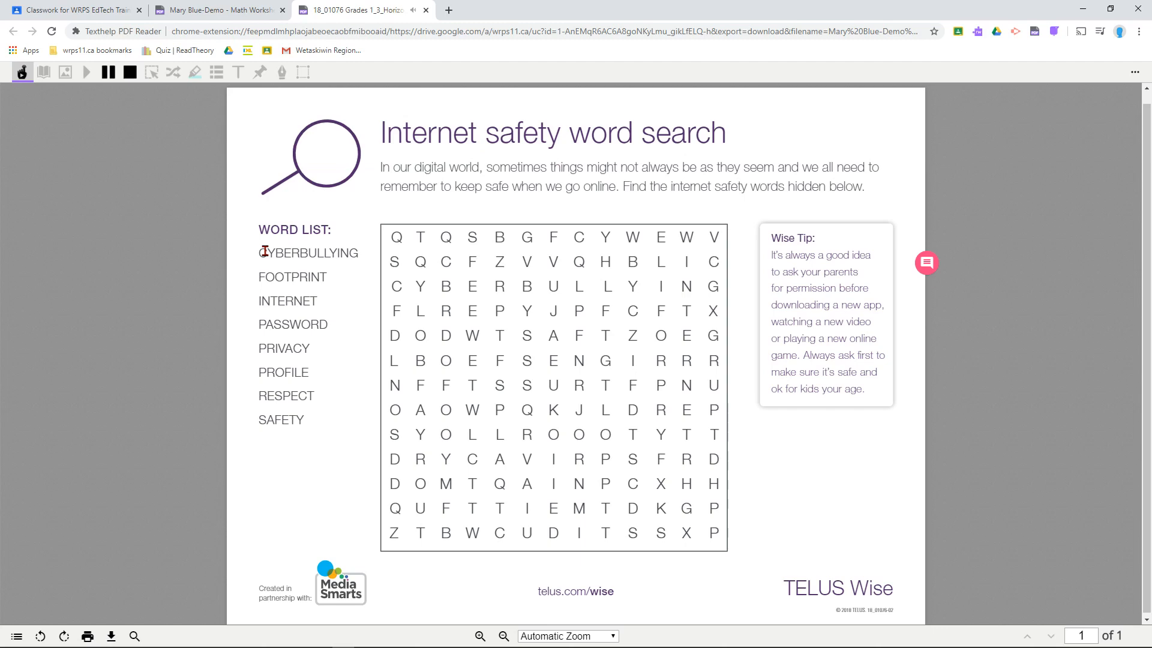
pyautogui.click(21, 78)
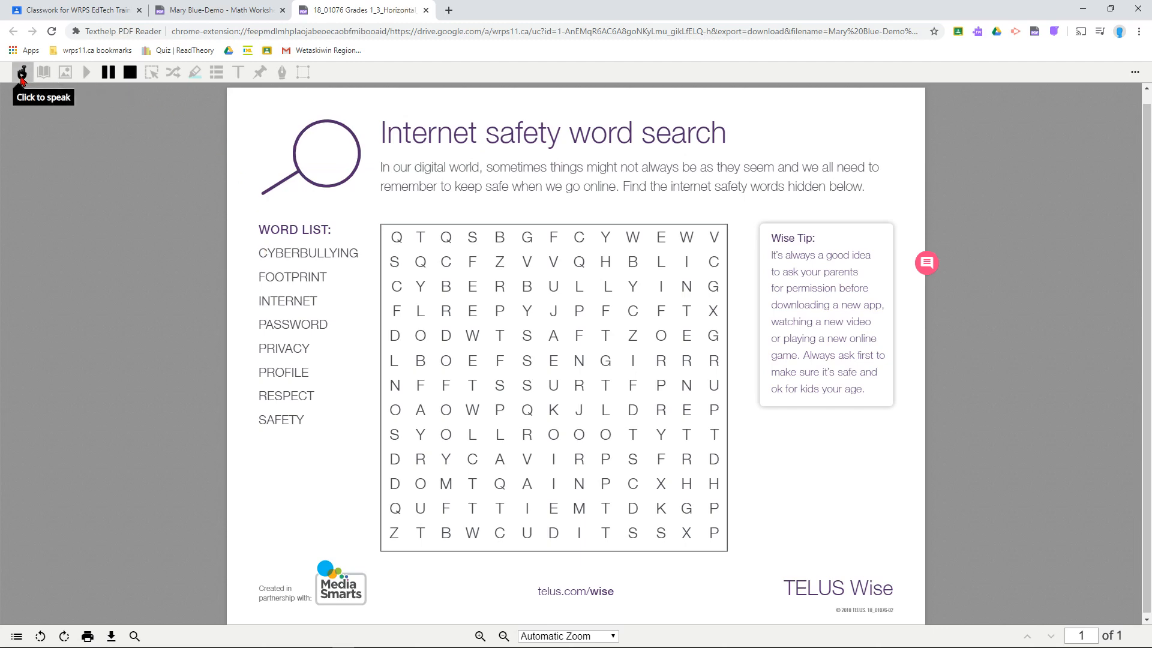
# Have the Wise Tip text read aloud with Click to speak, stop the speech and turn the mode off
pyautogui.click(21, 77)
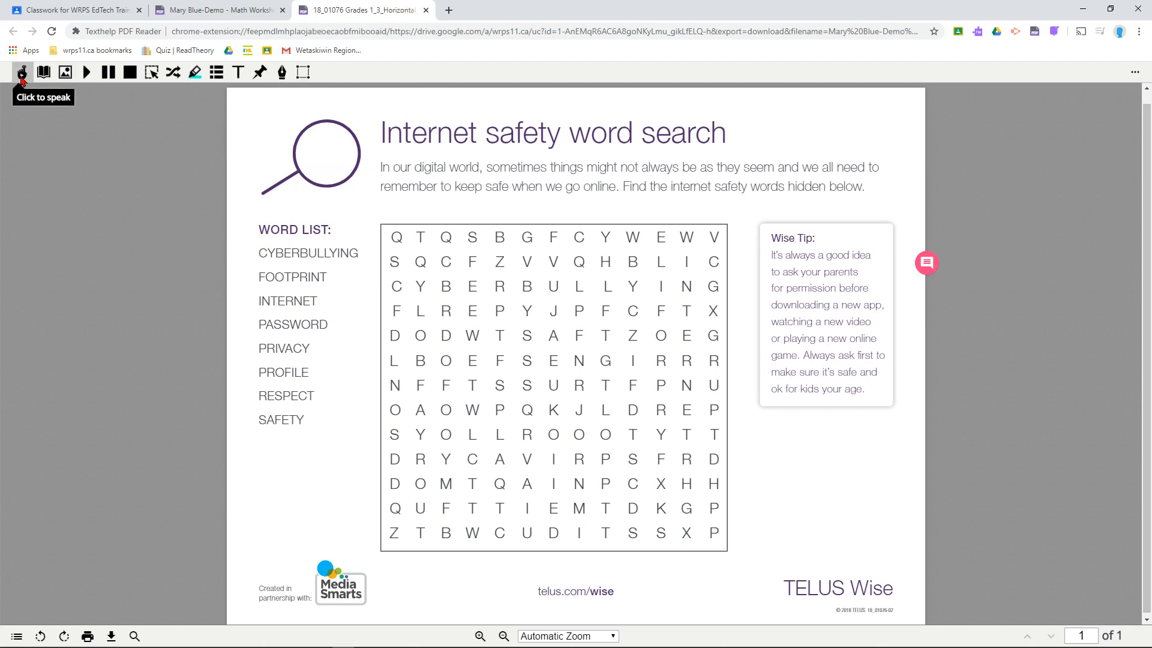
pyautogui.click(774, 252)
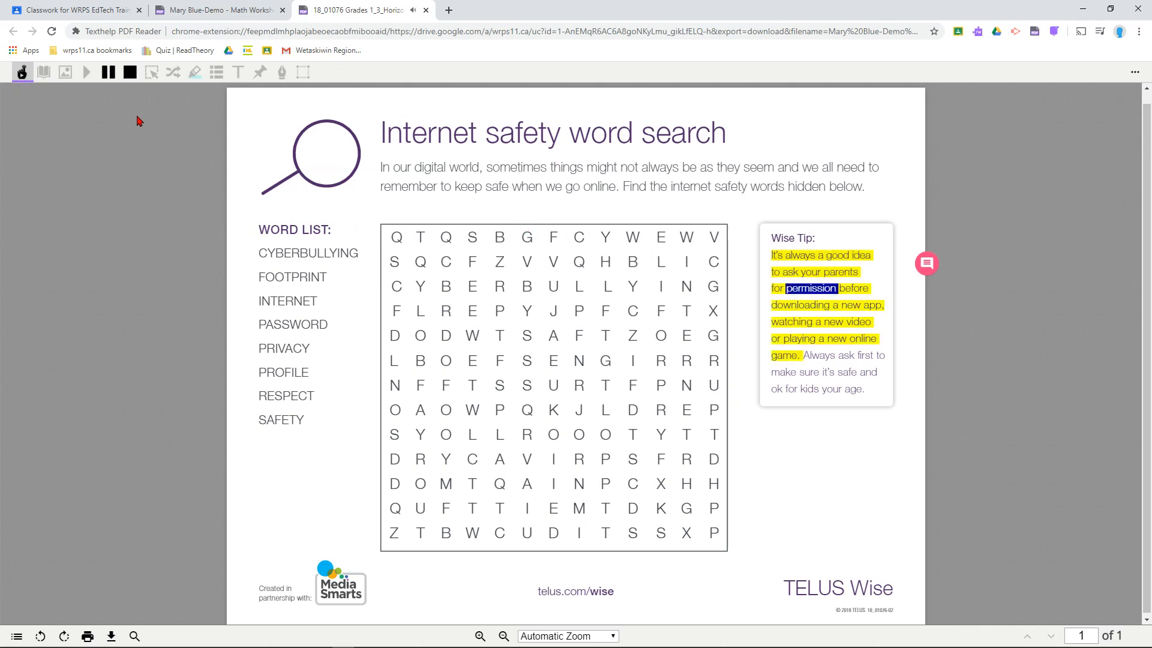
pyautogui.click(128, 79)
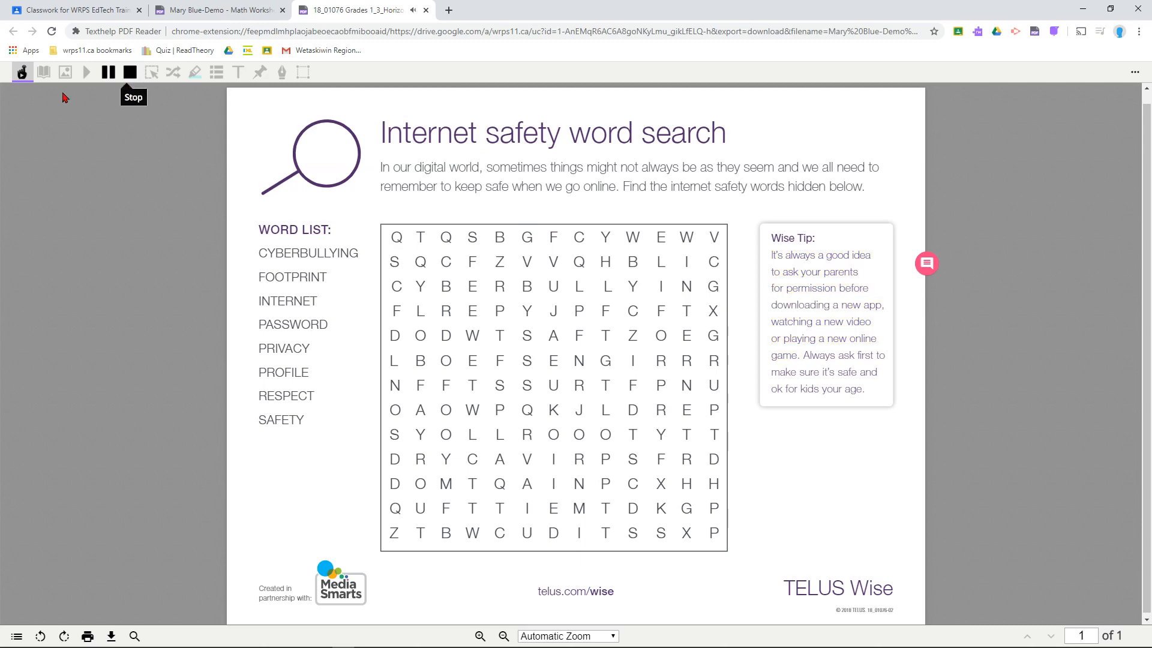
pyautogui.click(22, 74)
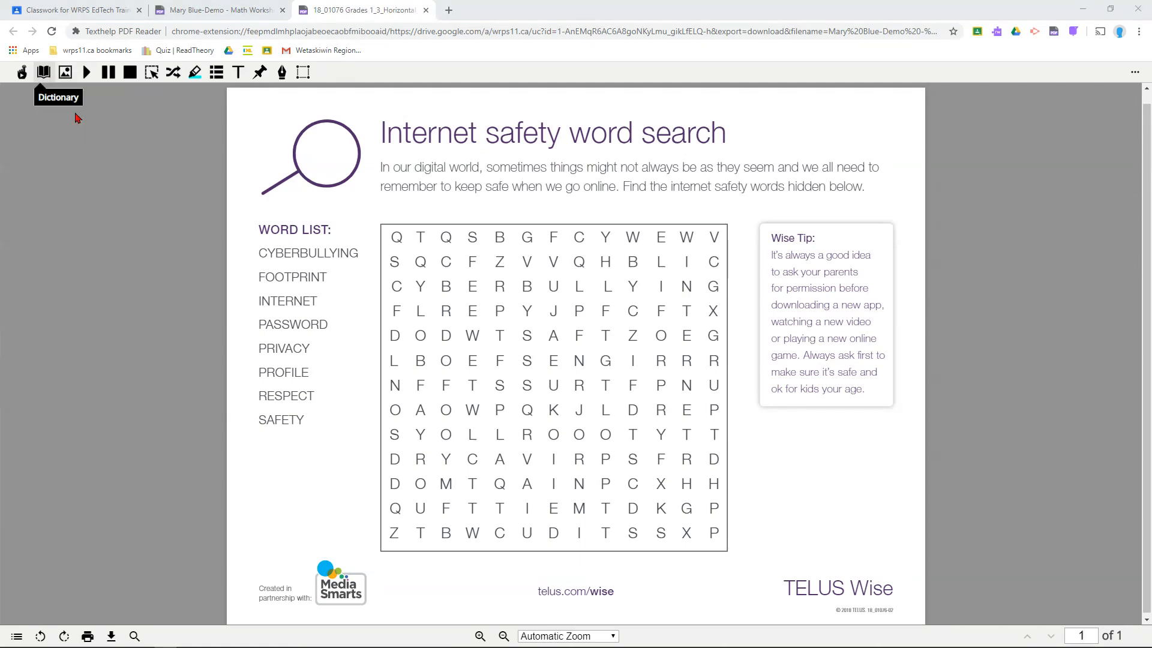
# Look up the word "Internet" from the page title in the Dictionary and read its definitions
pyautogui.doubleClick(440, 134)
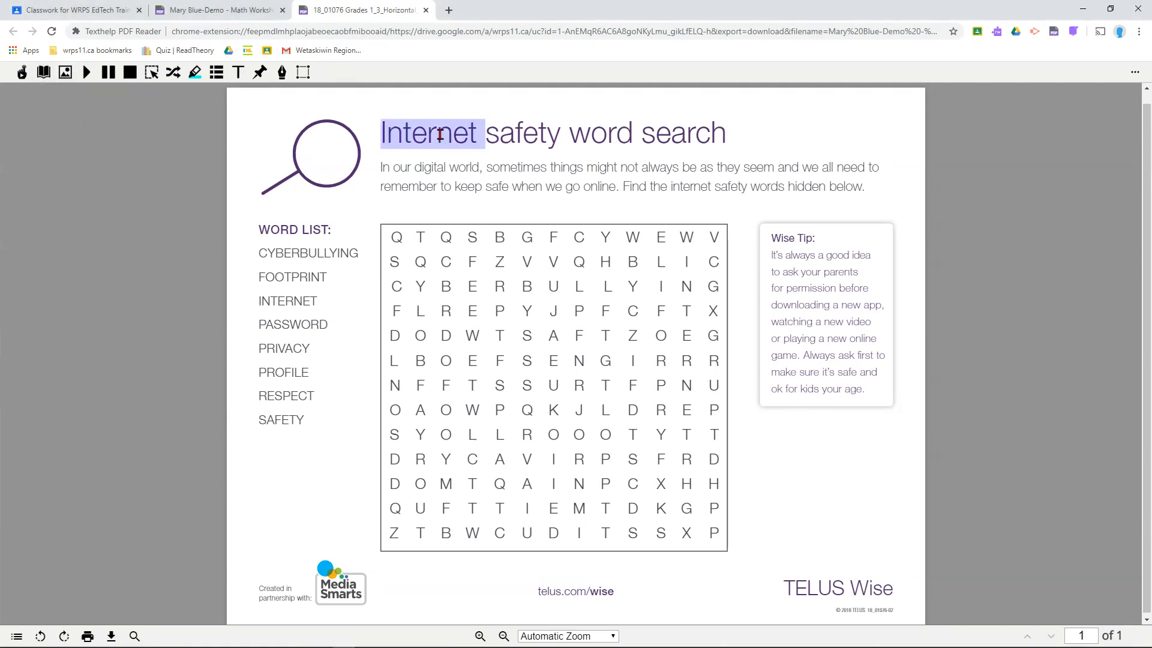
pyautogui.click(43, 75)
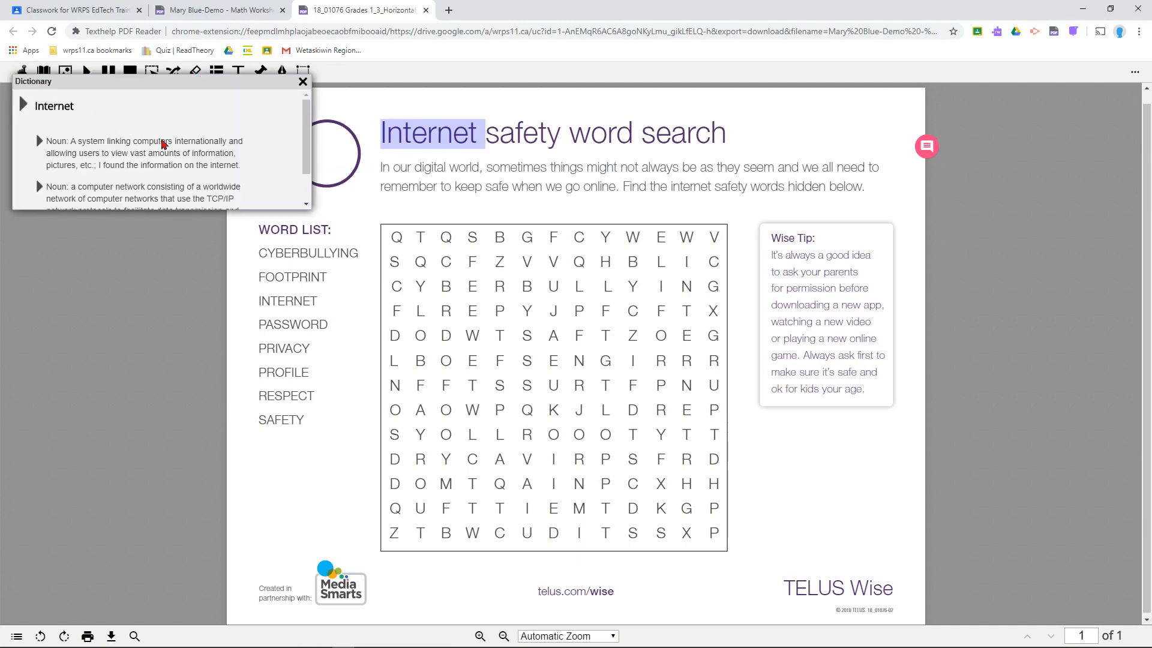
pyautogui.scroll(-1, 162, 144)
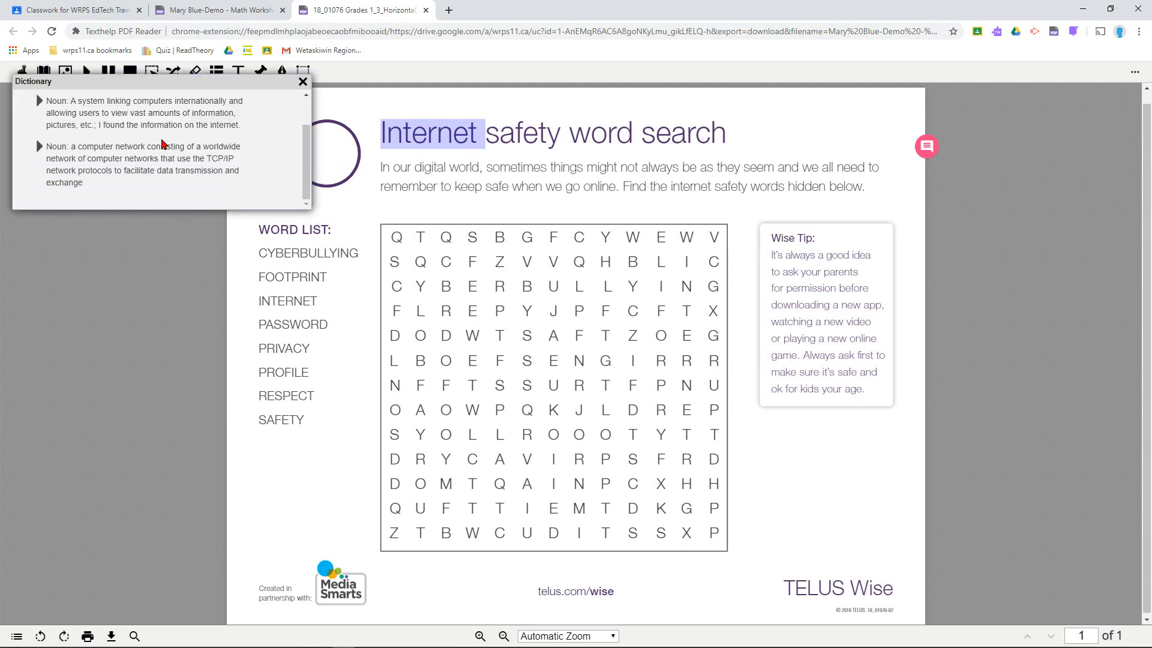
# View the Picture Dictionary symbols for "Internet" and close the dictionary windows
pyautogui.click(66, 72)
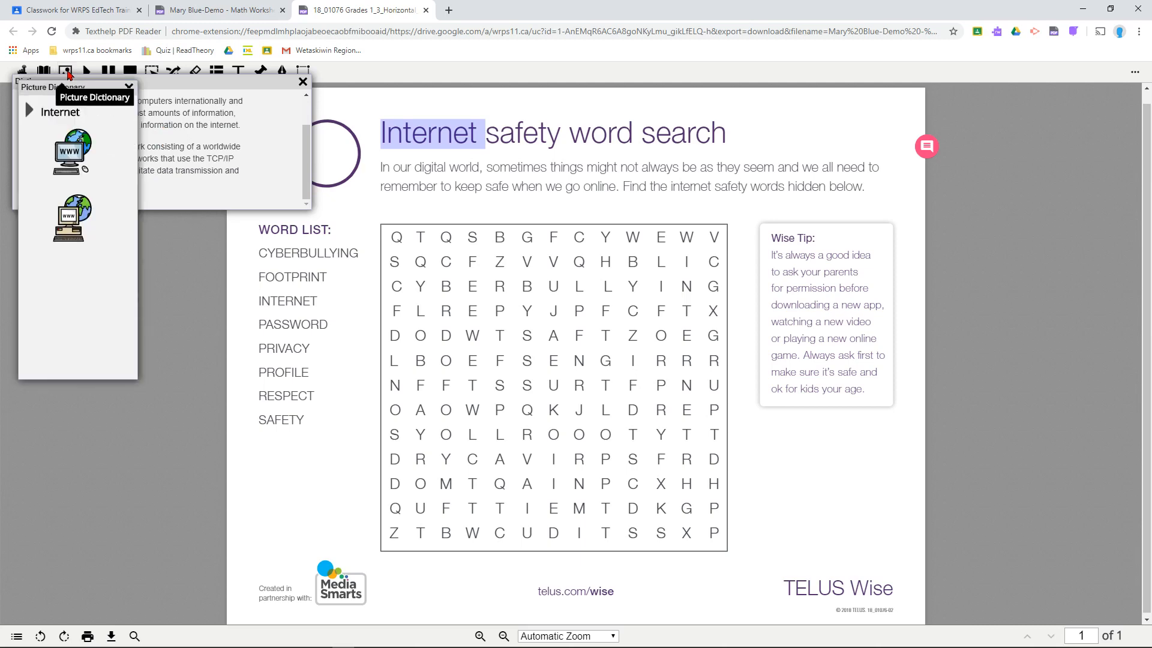
pyautogui.moveTo(74, 93); pyautogui.dragTo(132, 255)
pyautogui.click(89, 113)
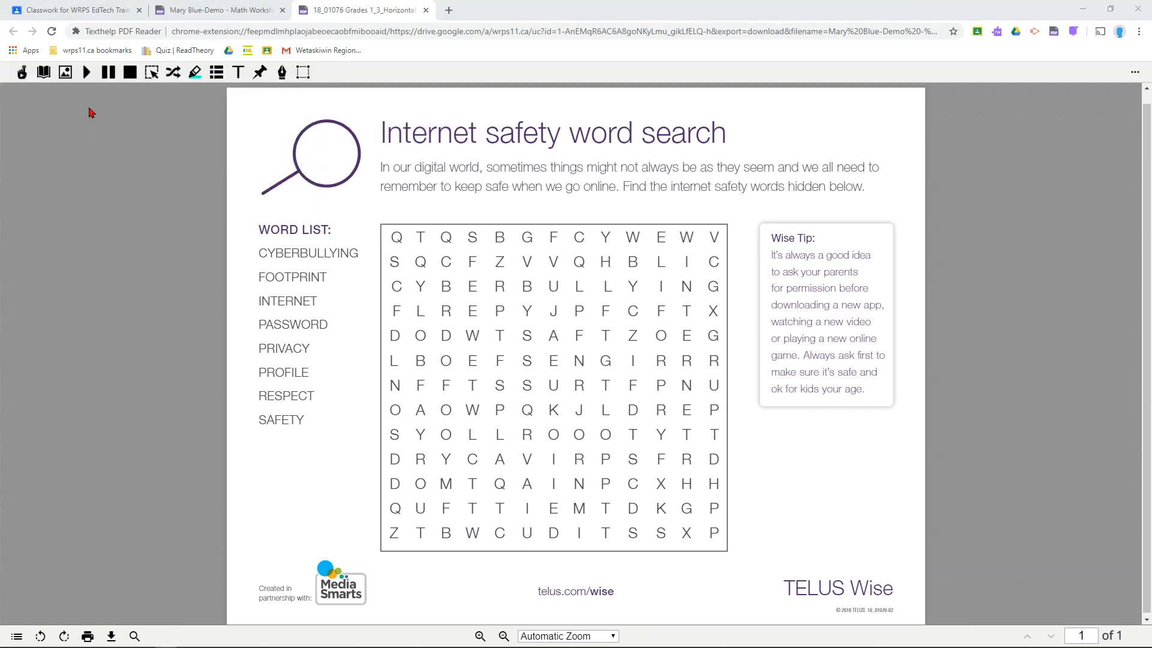
# Play the page text aloud from the title, pause the speech and resume playback
pyautogui.click(87, 73)
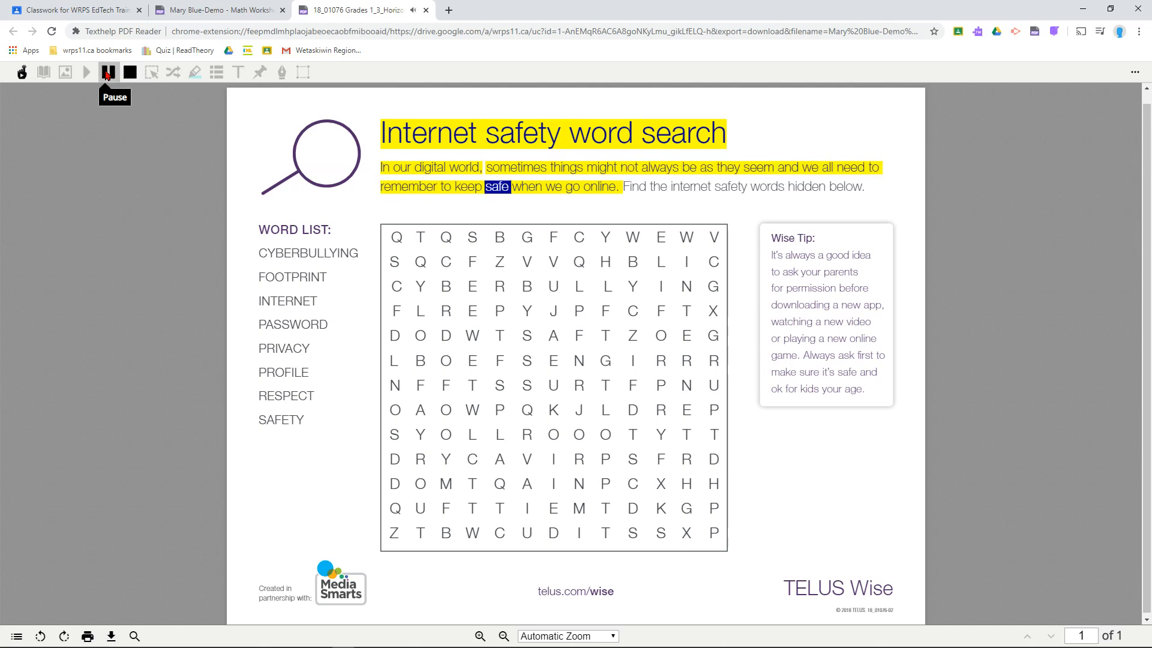
pyautogui.click(107, 74)
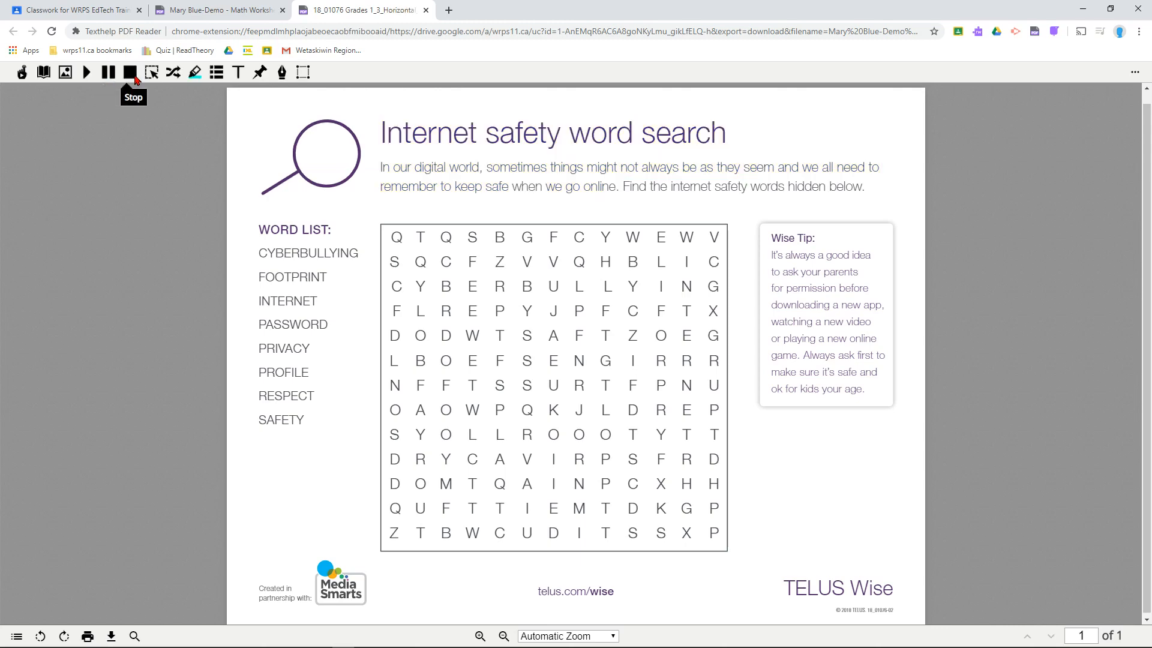
pyautogui.click(87, 73)
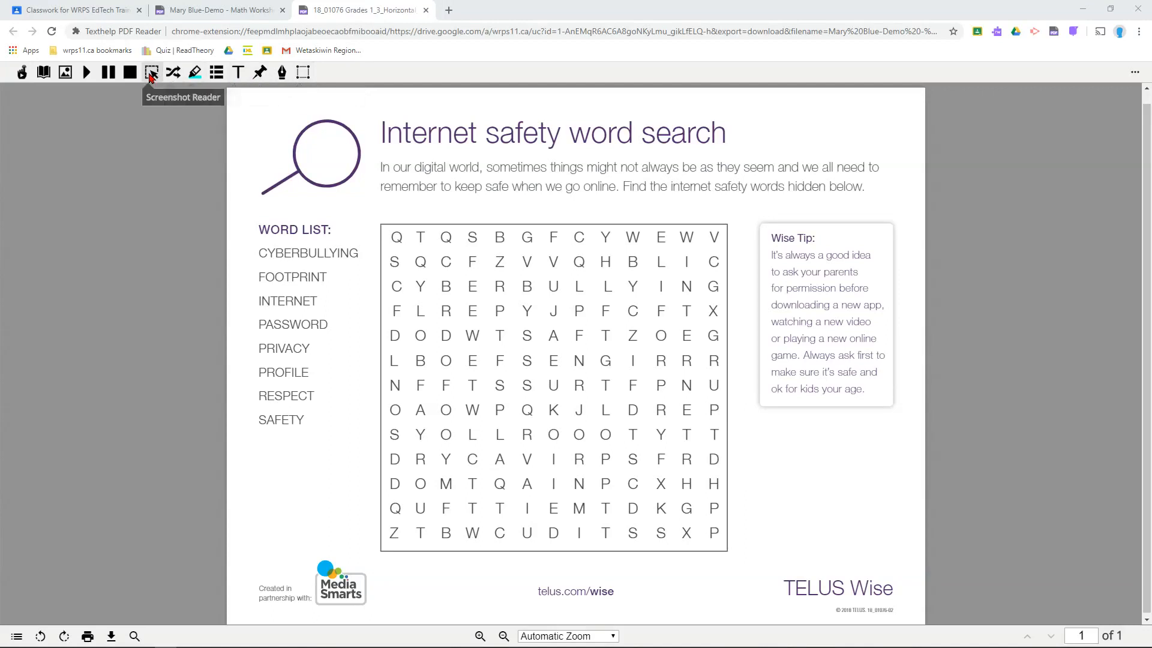
# Capture the Wise Tip box with the Screenshot Reader to have its text read aloud
pyautogui.click(151, 73)
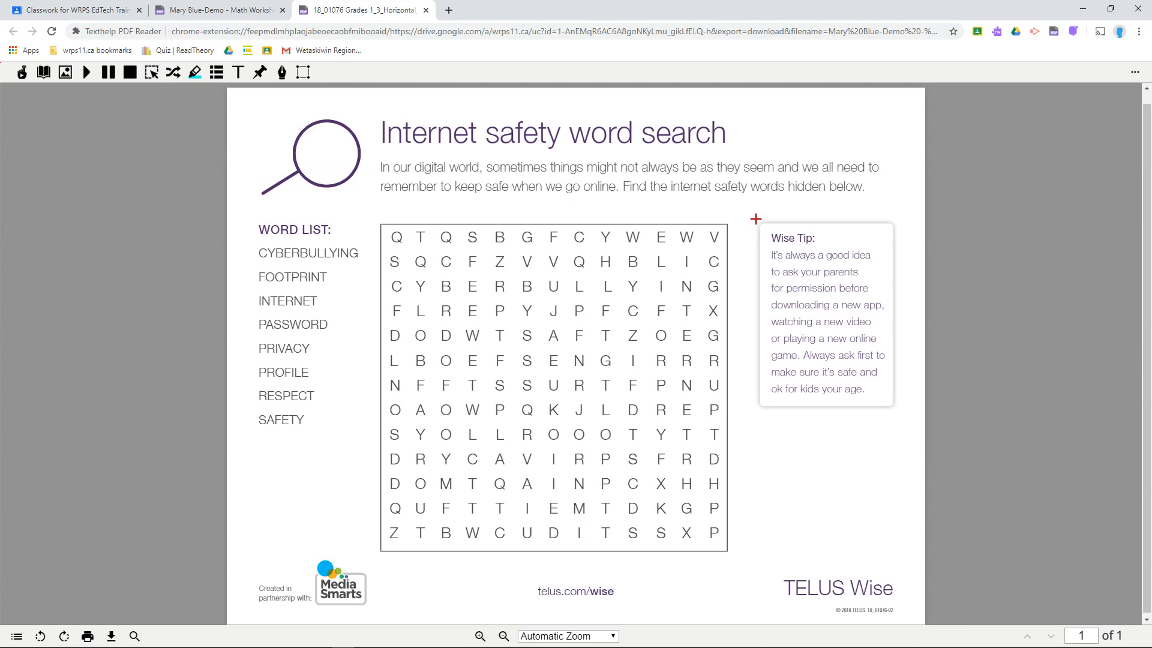
pyautogui.moveTo(755, 219); pyautogui.dragTo(899, 419)
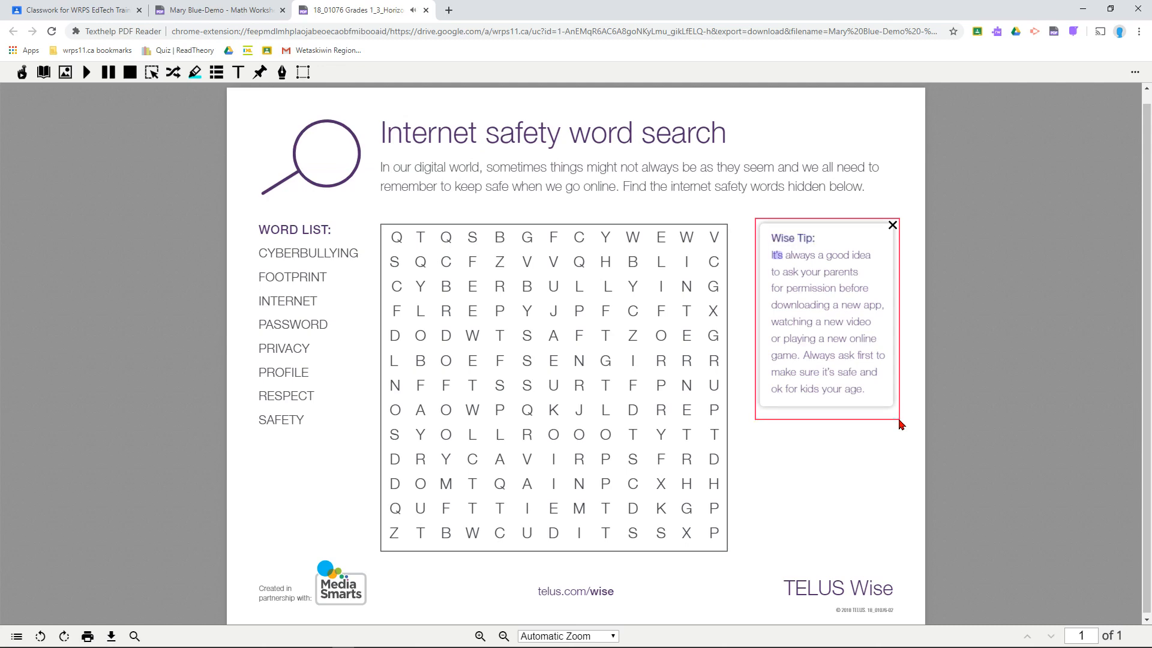
# Highlight the word list entries from CYBERBULLYING to SAFETY using the green, pink, blue and yellow highlighters
pyautogui.click(195, 72)
pyautogui.moveTo(260, 257)
pyautogui.mouseDown()
pyautogui.moveTo(300, 305)
pyautogui.moveTo(313, 409)
pyautogui.moveTo(296, 427)
pyautogui.mouseUp()
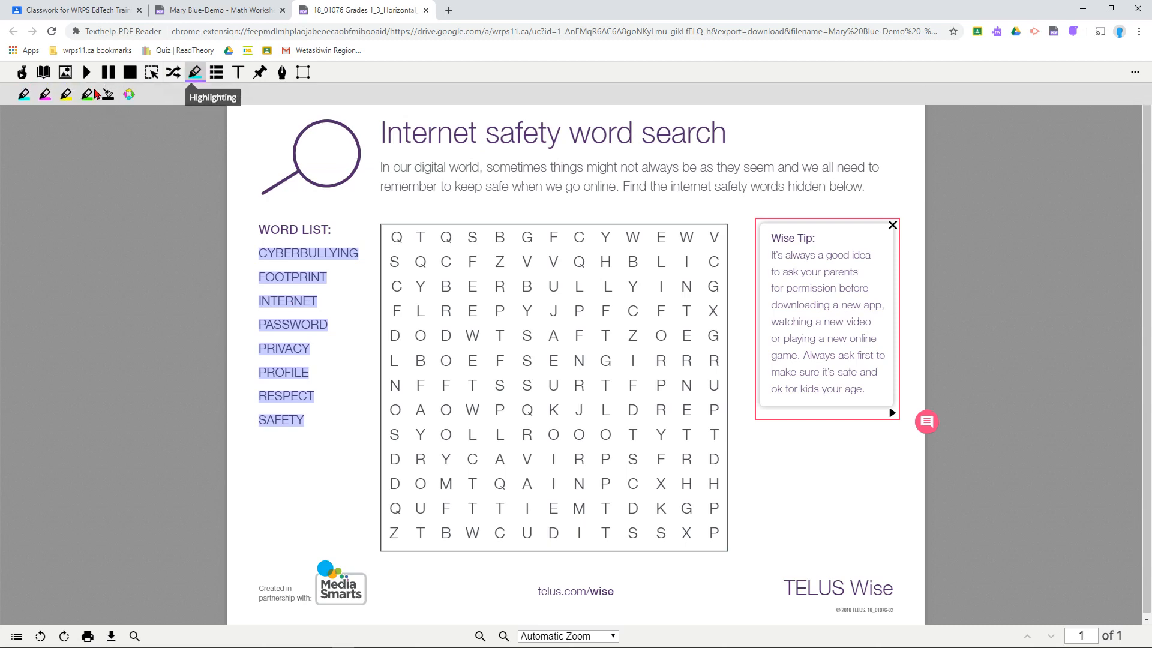
pyautogui.click(47, 95)
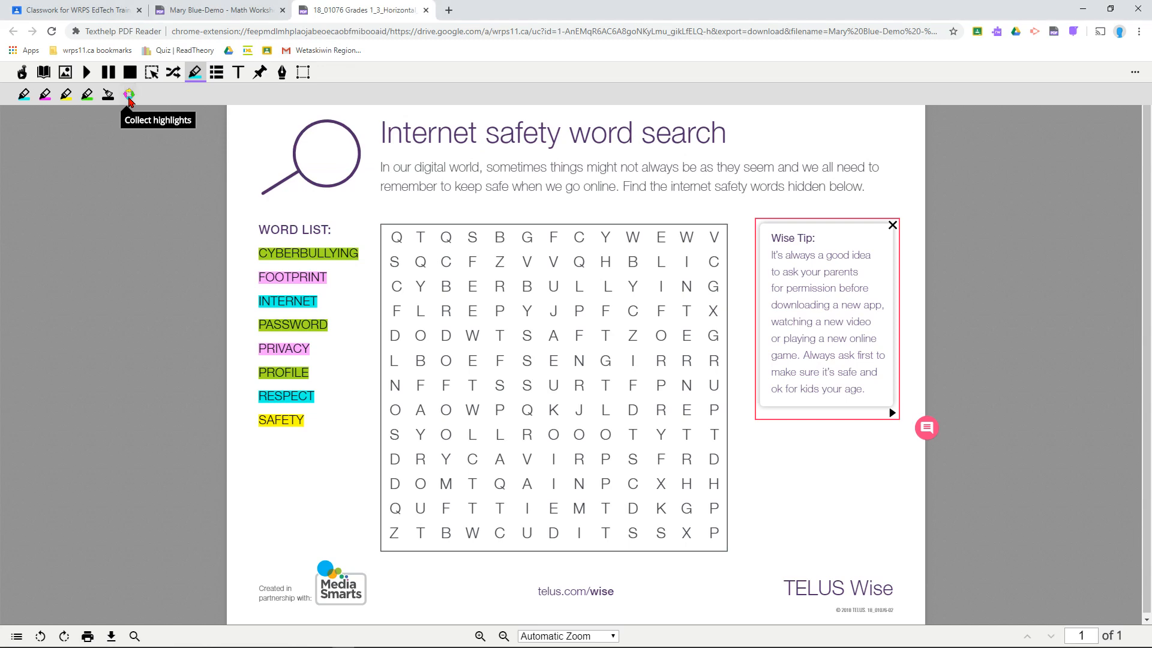
# Collect the highlights in all four colours, sorted by position
pyautogui.click(129, 96)
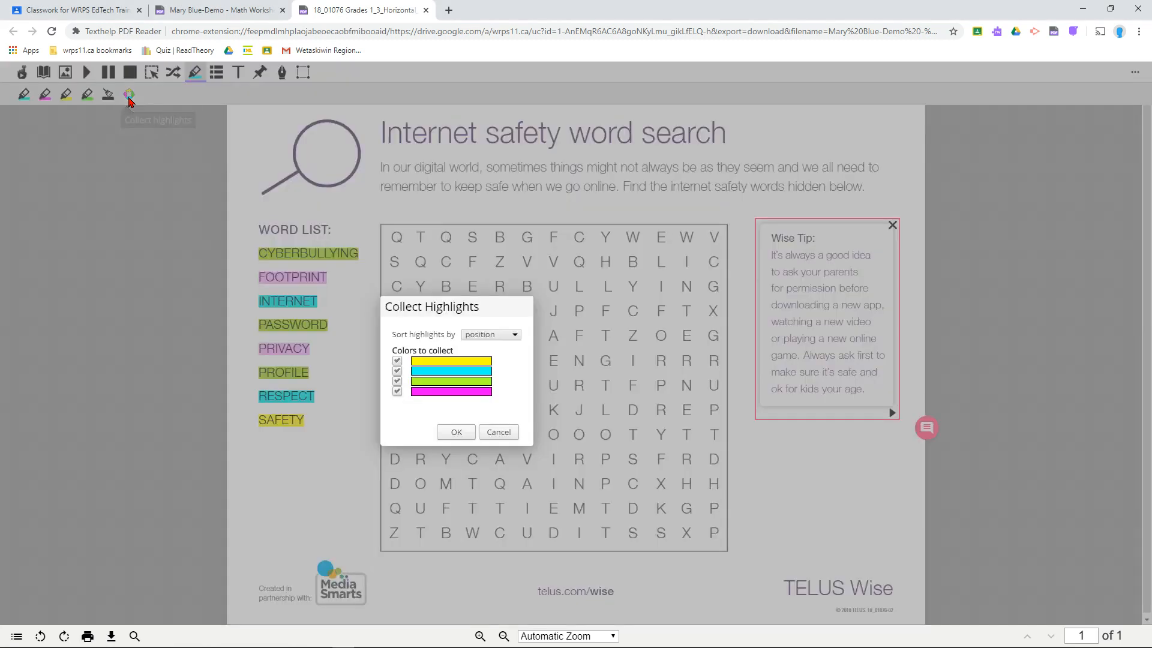
pyautogui.click(463, 432)
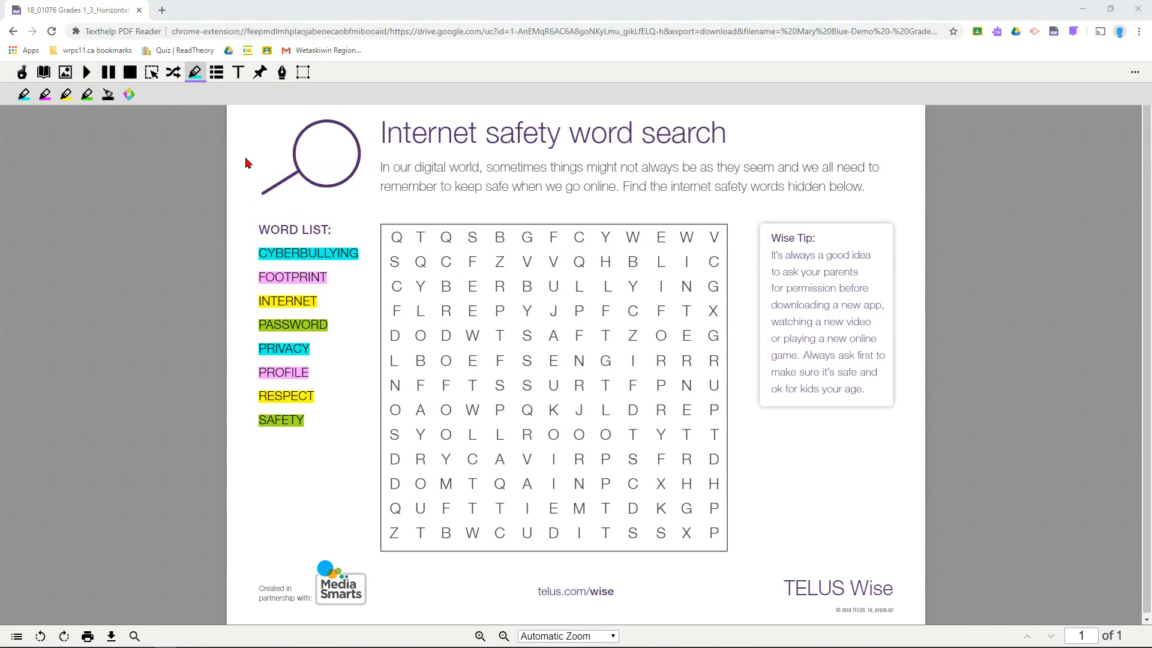
# Generate a vocabulary list document from the highlighted words in the word list
pyautogui.click(217, 72)
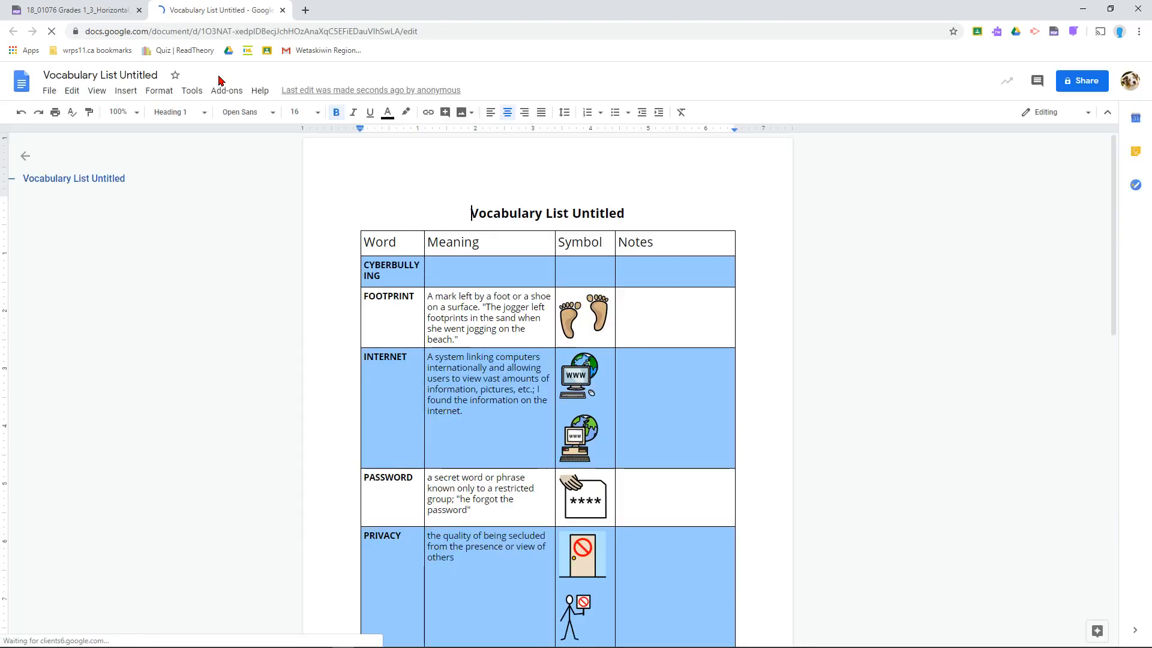
# Close the generated vocabulary list document to return to the word search PDF
pyautogui.click(439, 264)
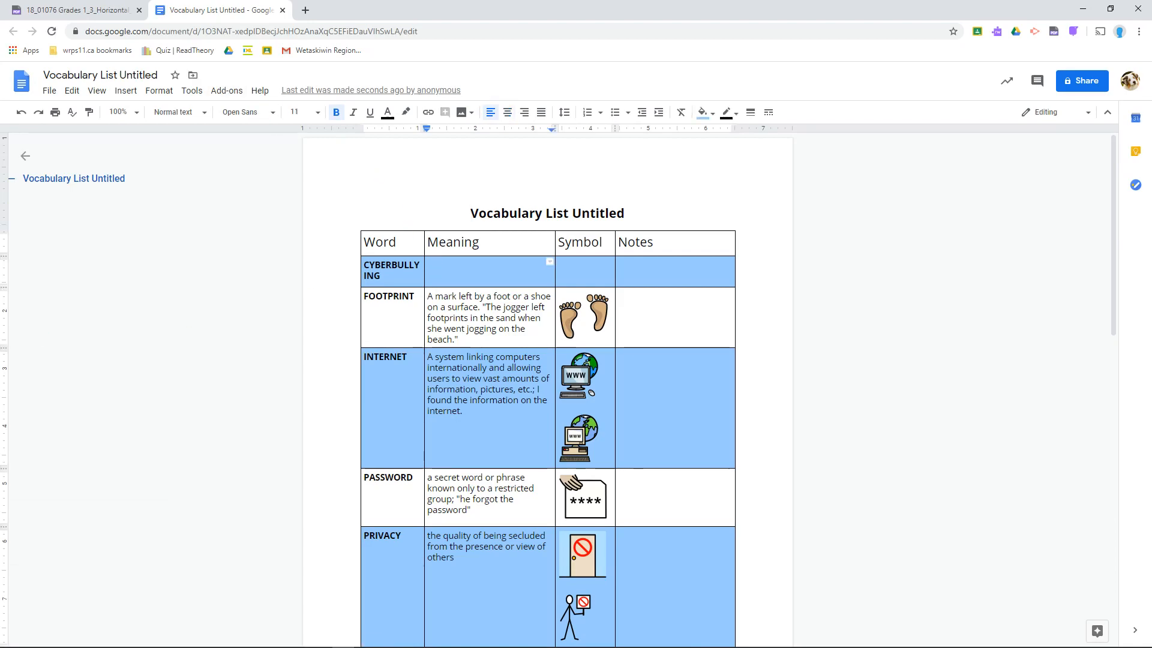
pyautogui.hotkey('ctrl', 'w')
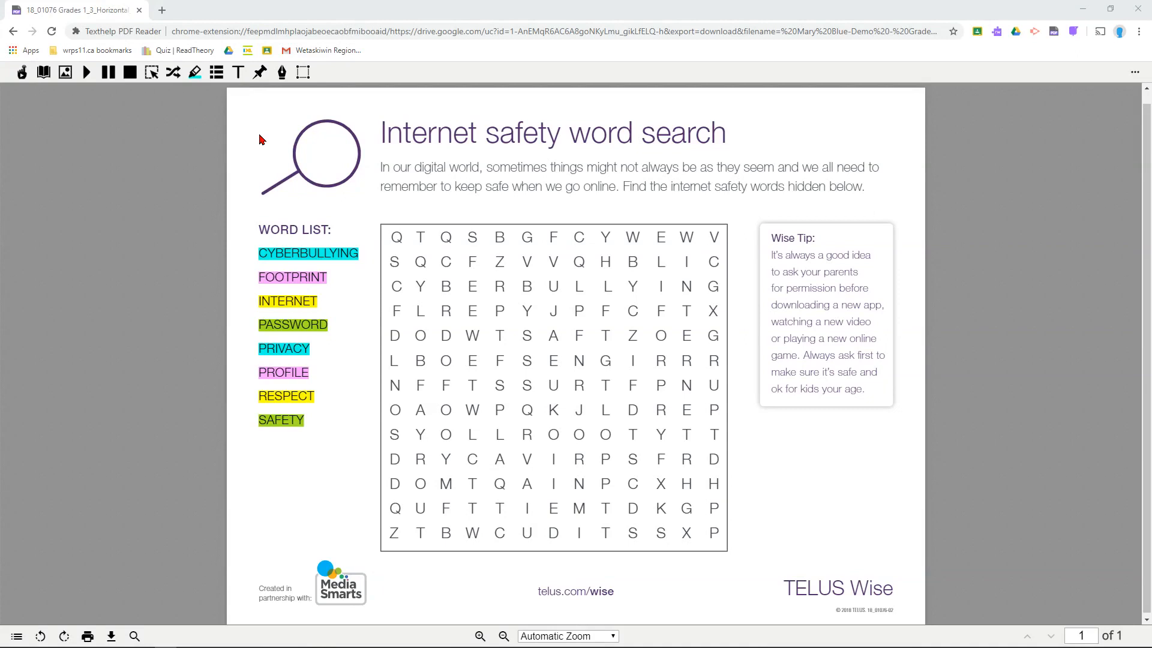
# Add a typewriter note reading "Type in some text. The tool bar lets you edit. You can" and move it slightly lower under the Wise Tip box
pyautogui.click(238, 73)
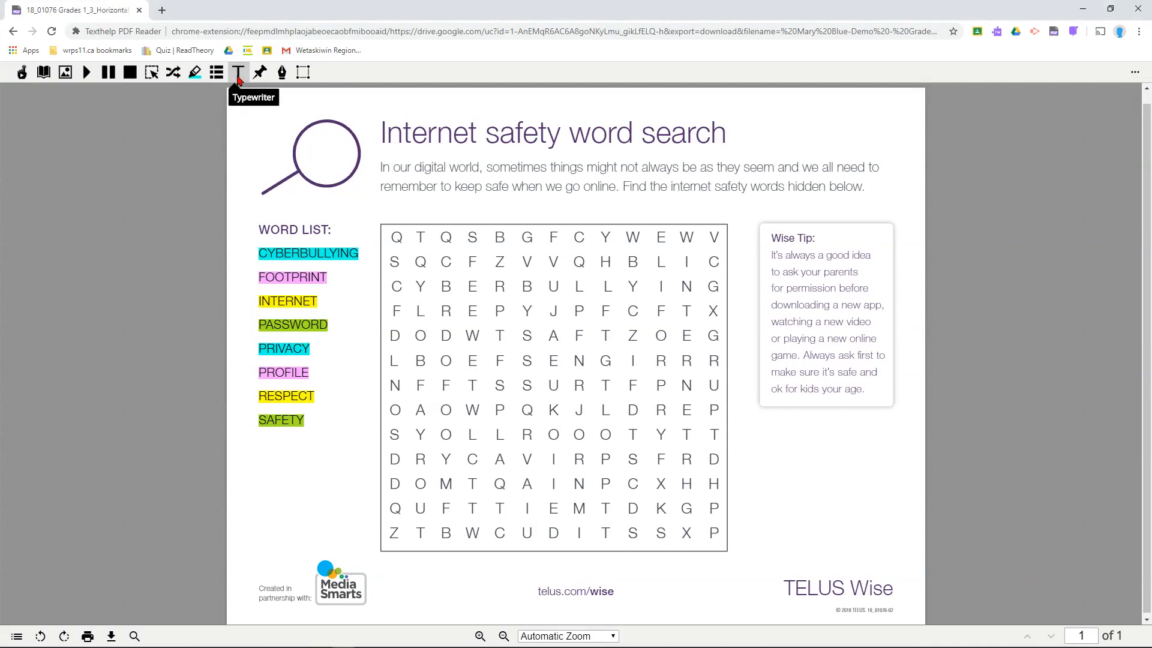
pyautogui.click(743, 430)
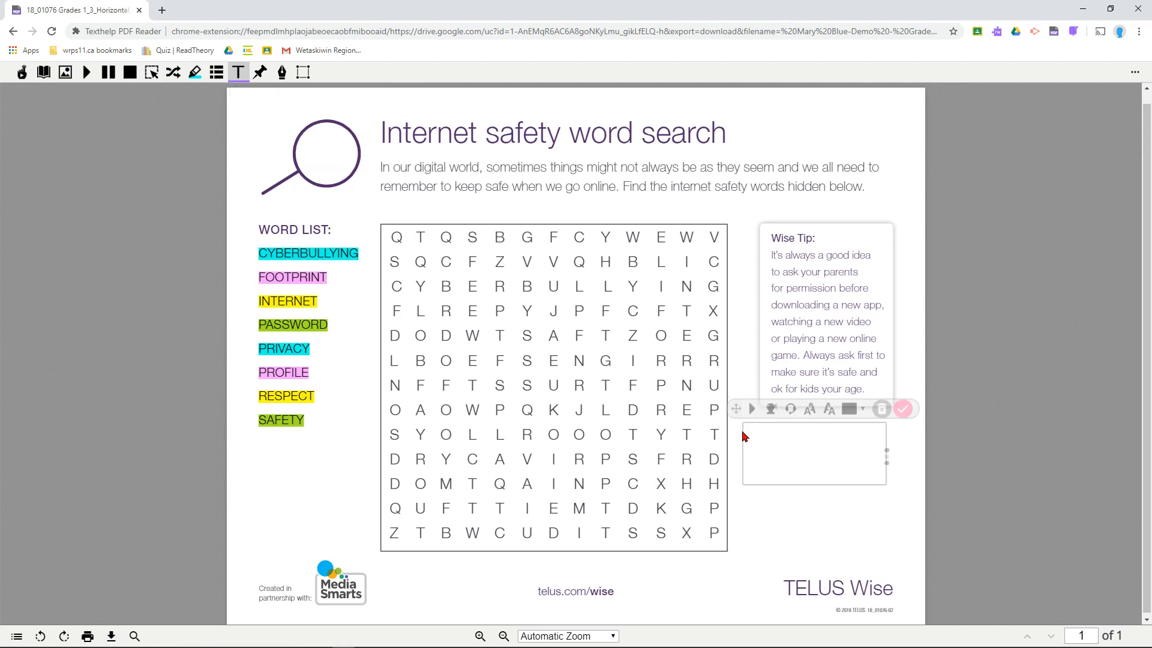
pyautogui.write('Type in some text. The tool bar lets you edit. You can')
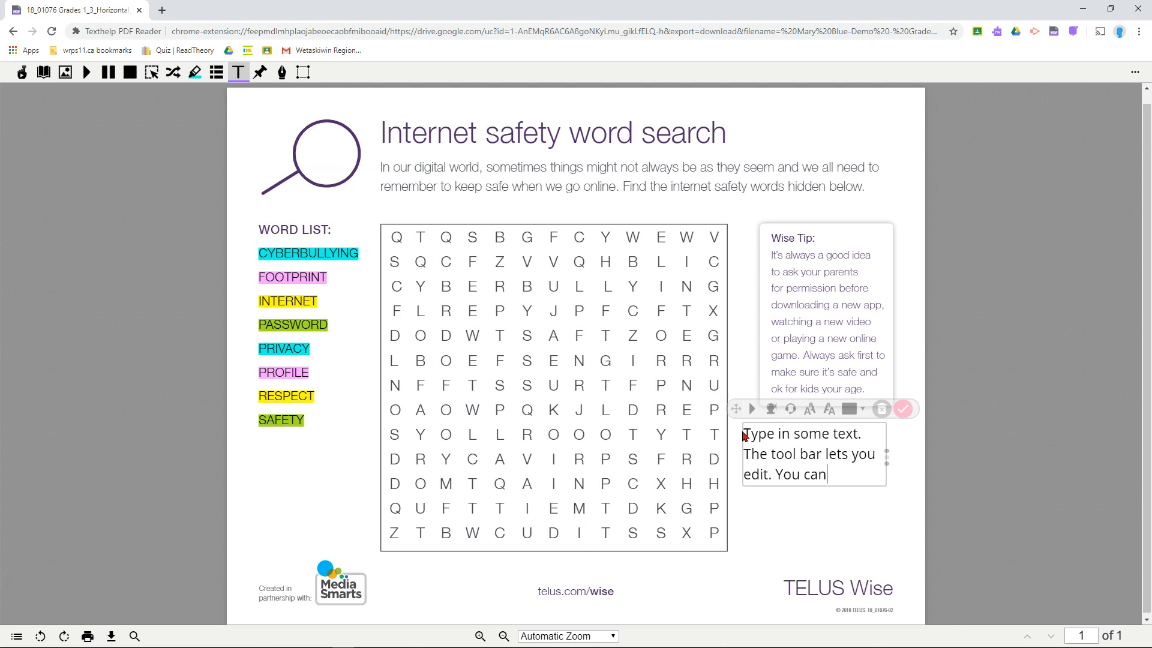
pyautogui.moveTo(736, 411)
pyautogui.mouseDown()
pyautogui.moveTo(713, 419)
pyautogui.moveTo(697, 345)
pyautogui.moveTo(719, 425)
pyautogui.moveTo(735, 430)
pyautogui.mouseUp()
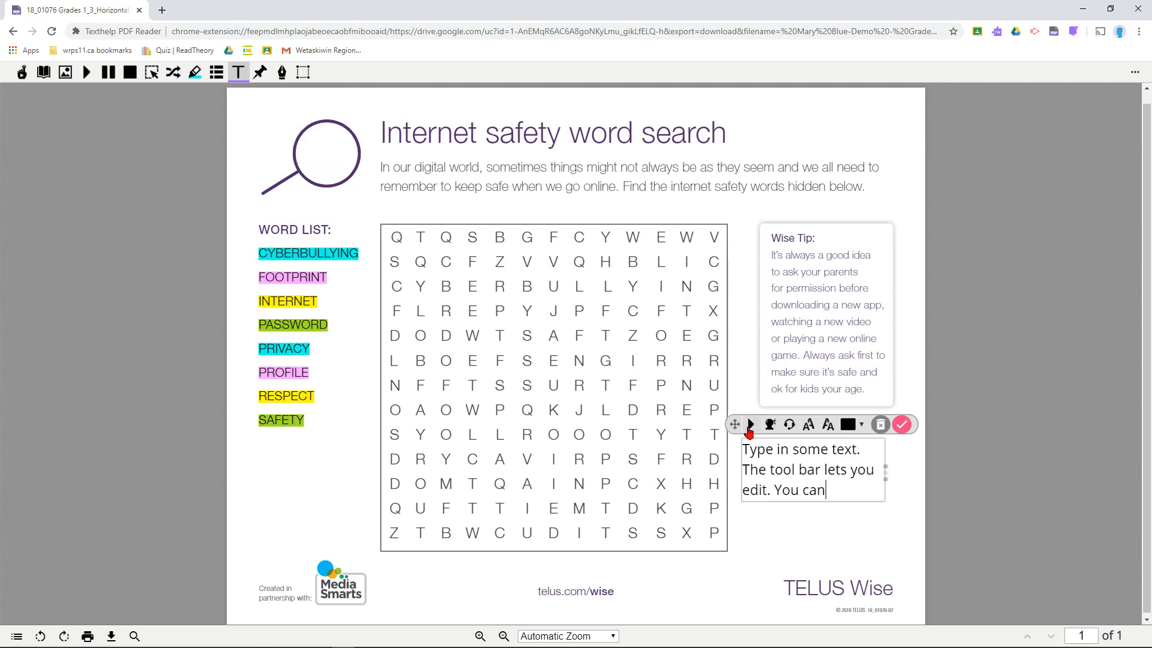
# Have the typewriter note read aloud and view the word predictions for "can"
pyautogui.click(750, 426)
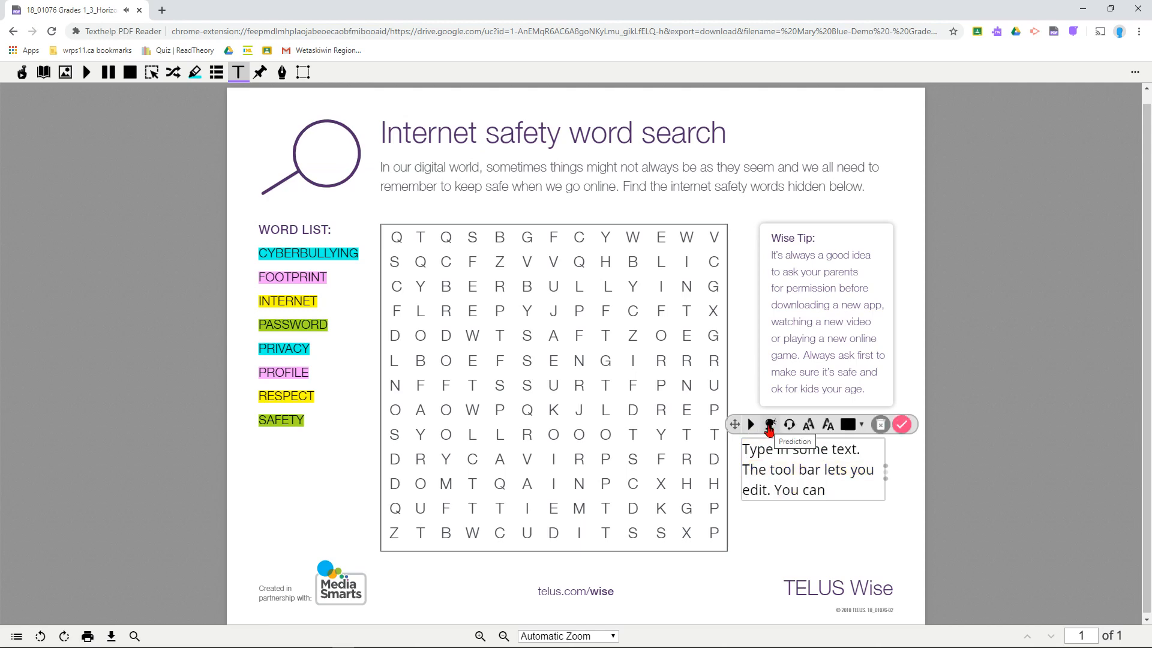
pyautogui.click(769, 426)
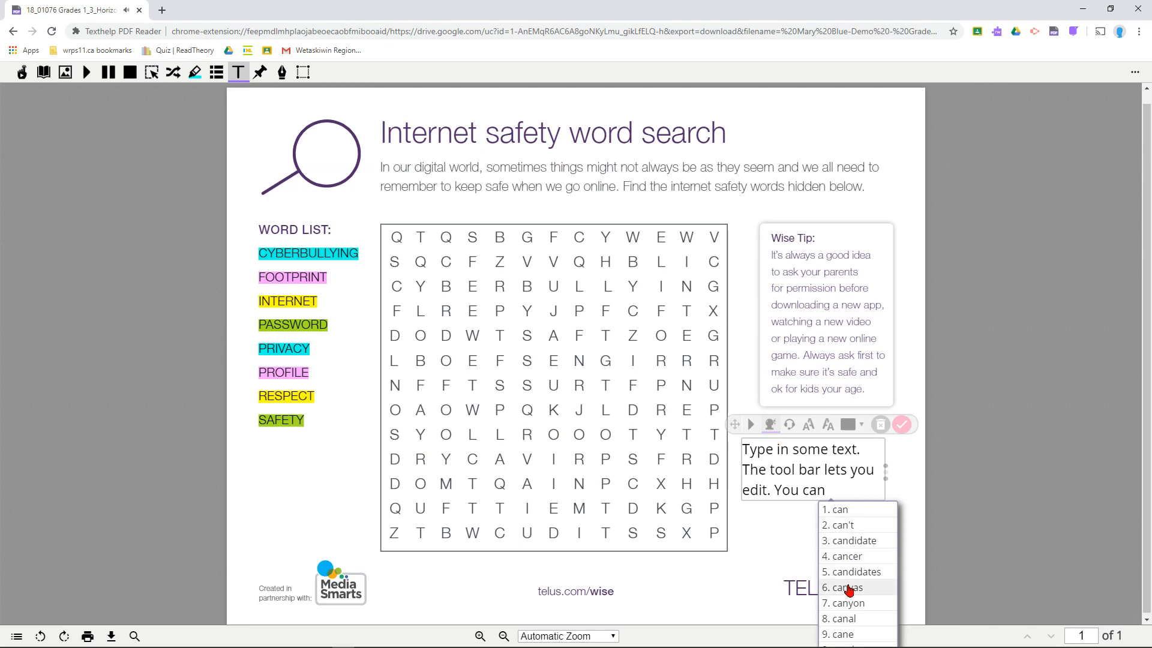
pyautogui.click(771, 426)
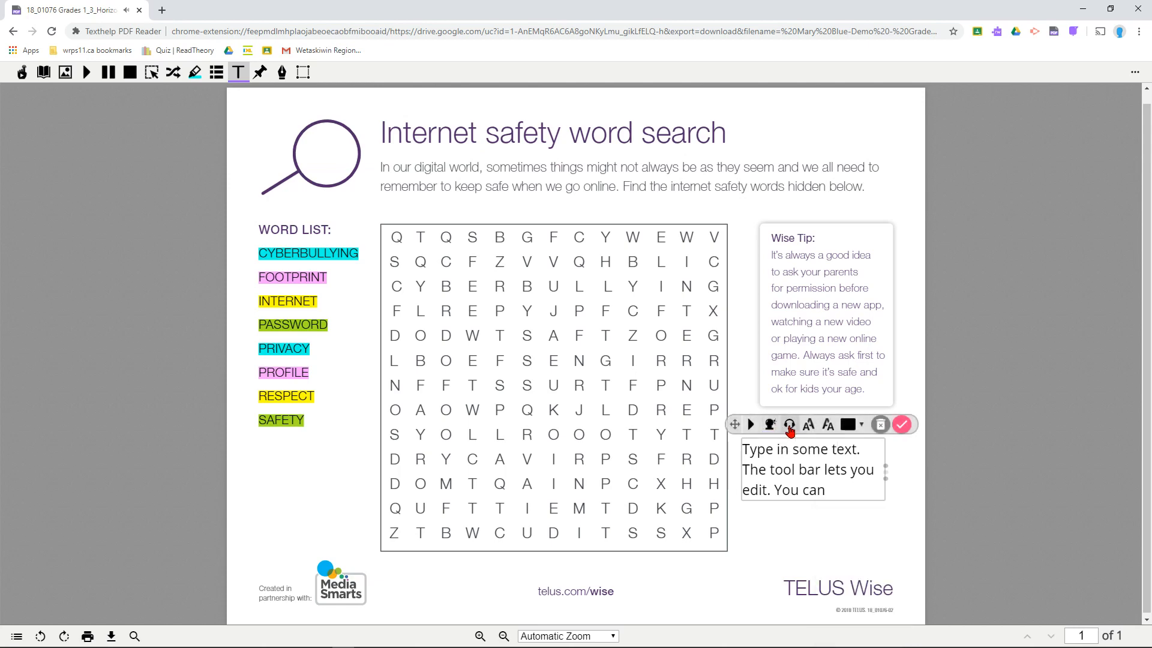
# Allow microphone access and dictate "Use your voice to type" into the typewriter note, ending with speech input and prediction switched off
pyautogui.click(790, 426)
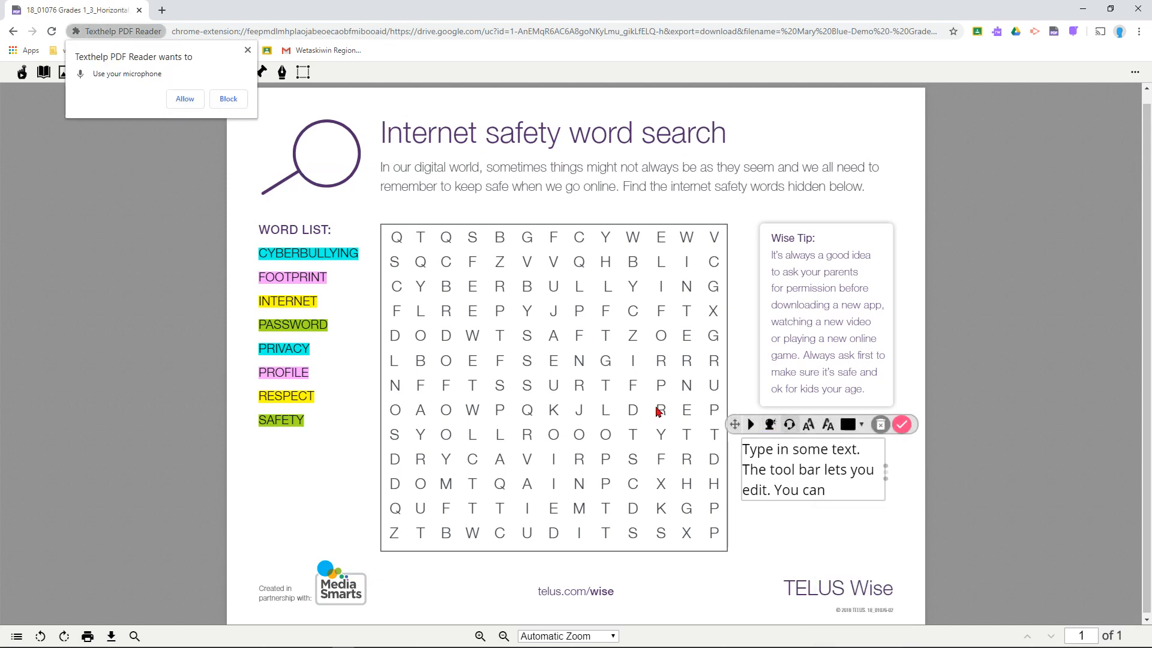
pyautogui.click(185, 99)
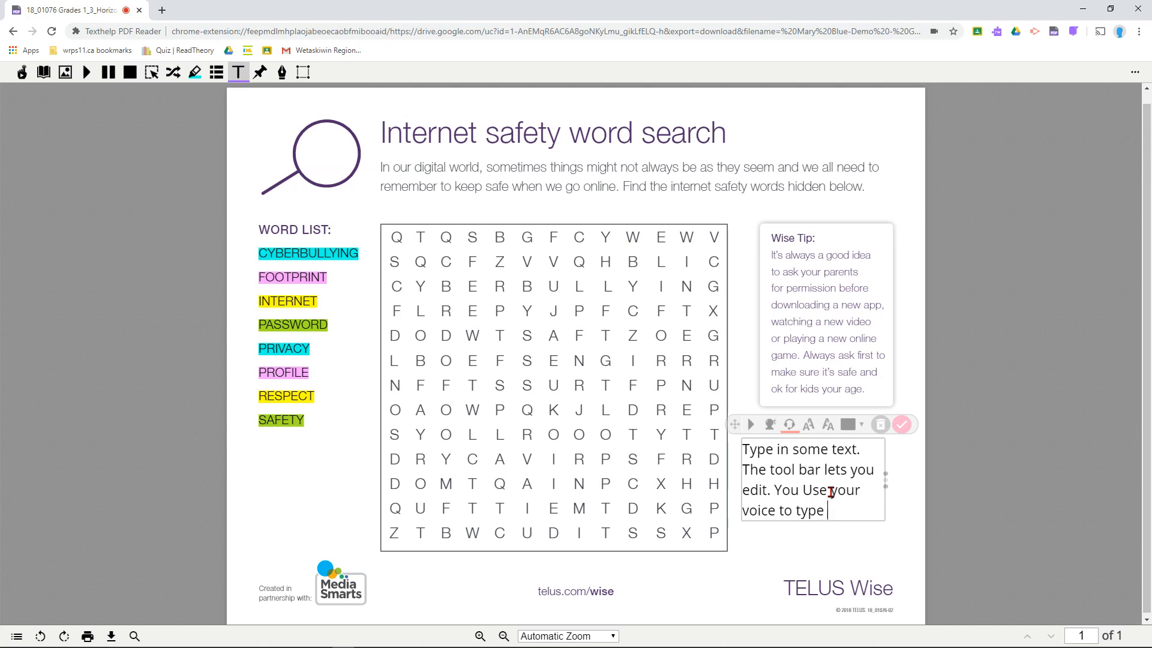
pyautogui.click(770, 424)
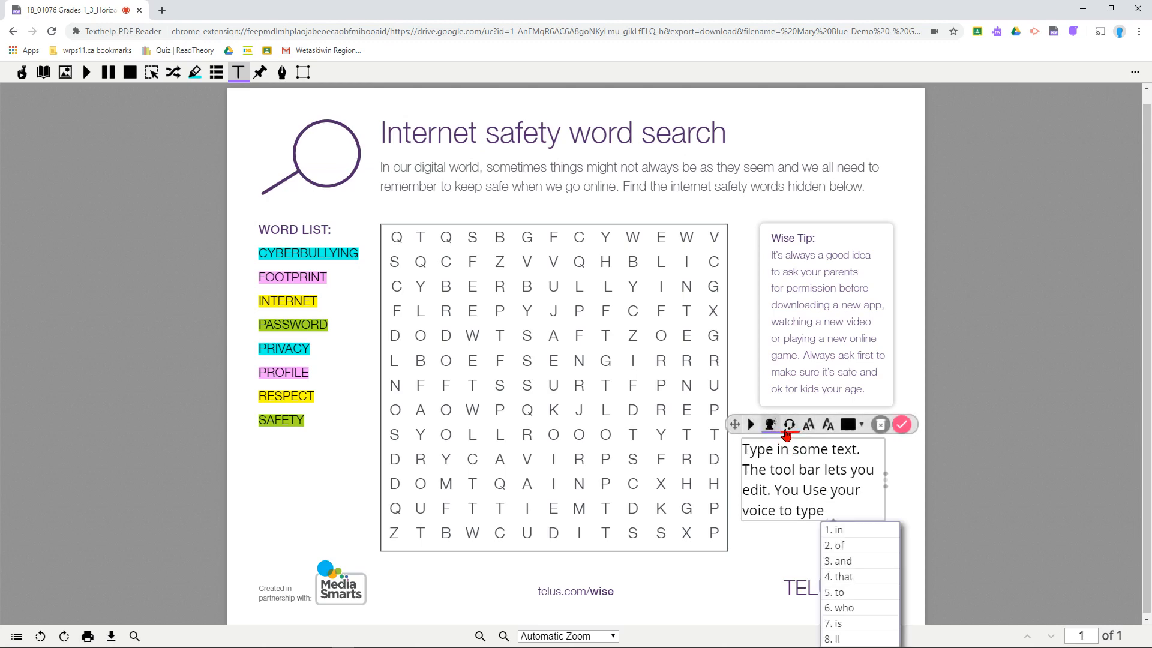
pyautogui.click(770, 427)
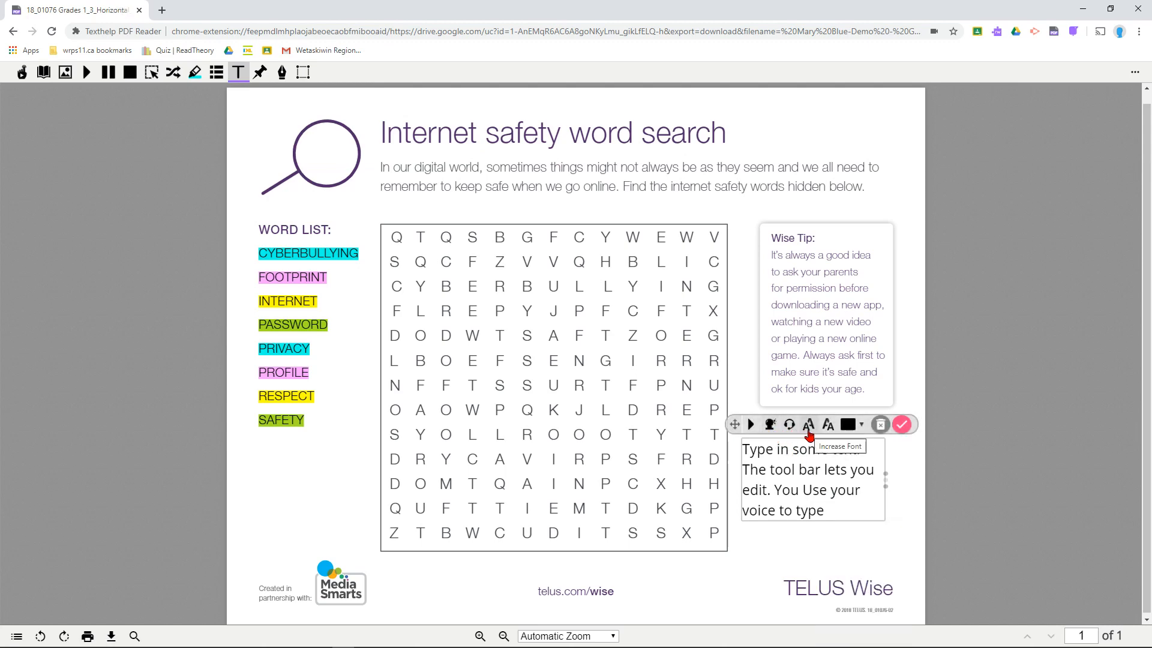
# Enlarge and shrink the typewriter note's font by one level, and colour its text red
pyautogui.click(808, 426)
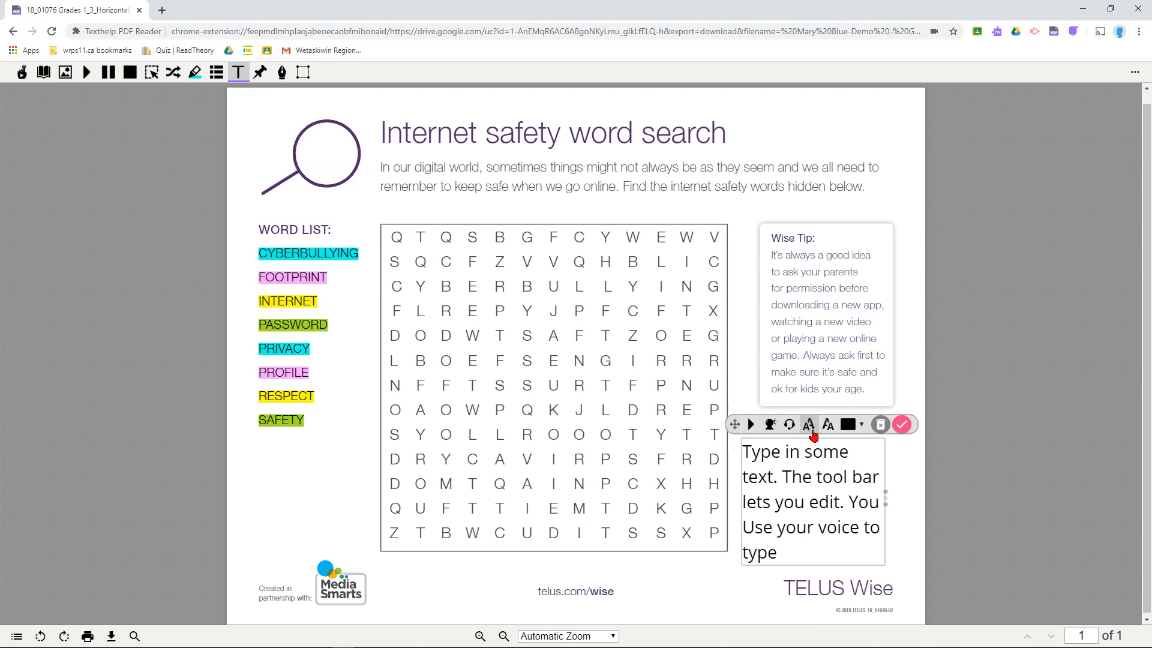
pyautogui.click(827, 429)
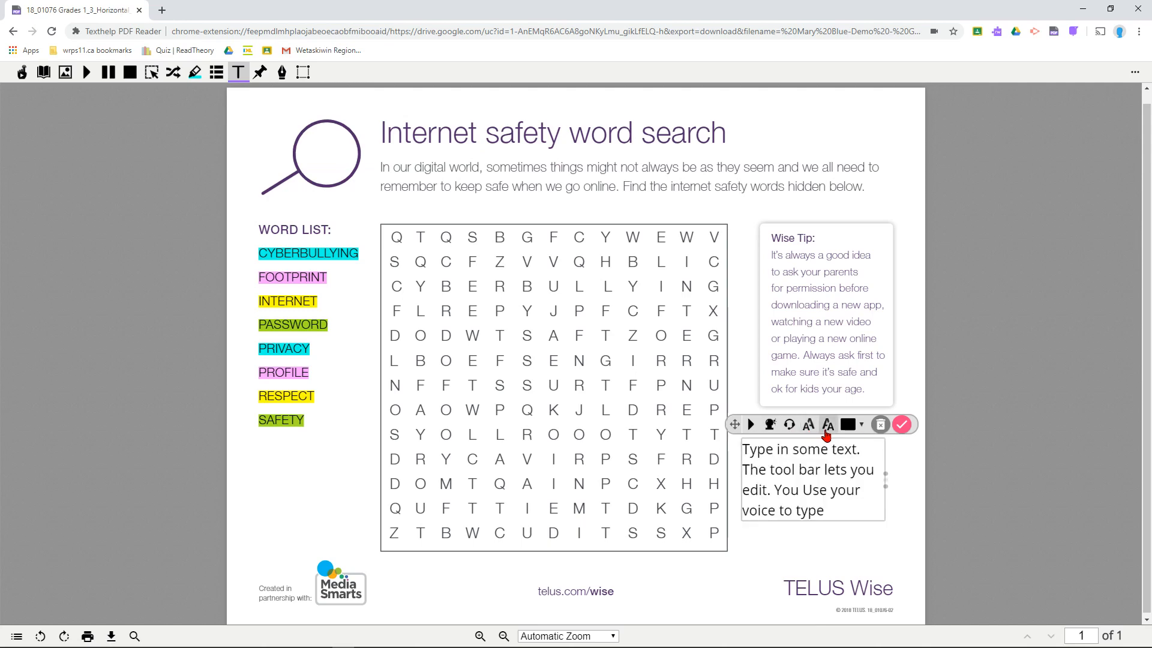
pyautogui.click(848, 424)
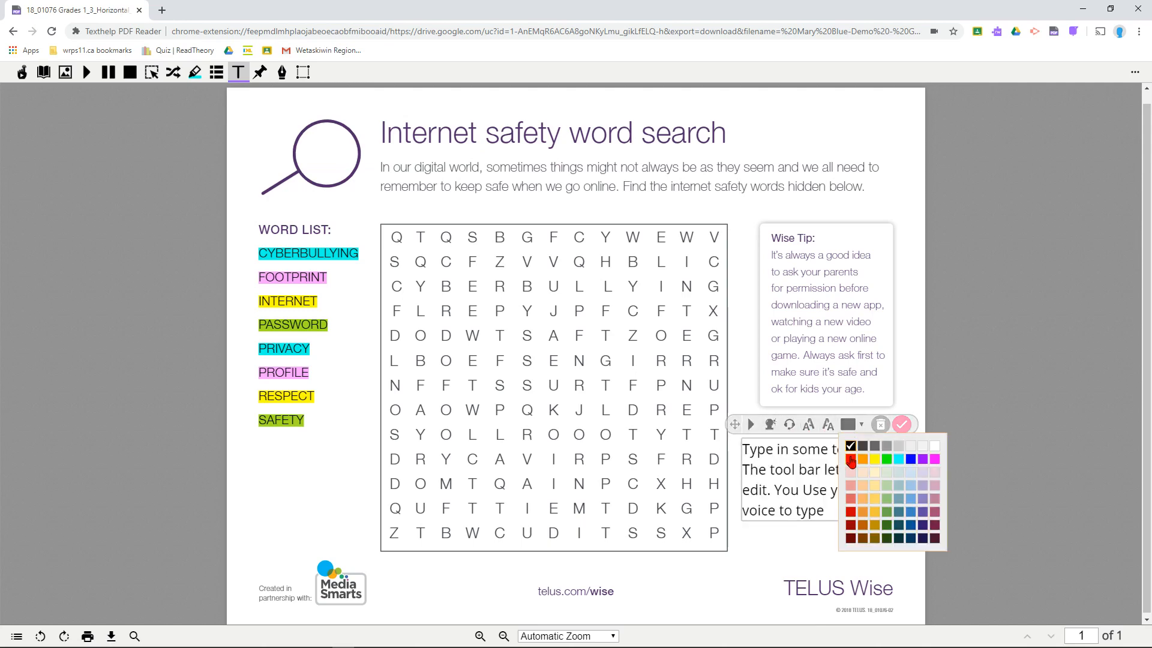
pyautogui.click(851, 460)
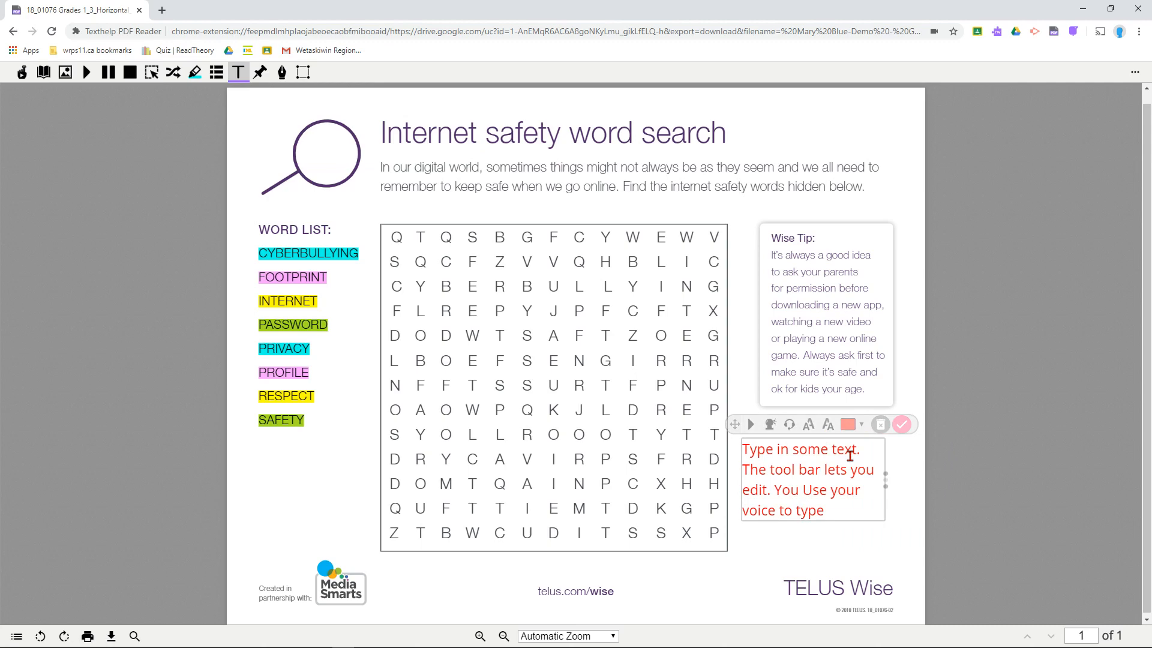
# Delete the red note and place a new typewriter note below the Wise Tip reading "Type in some text. The tool bar lets you edit. You can"
pyautogui.click(879, 425)
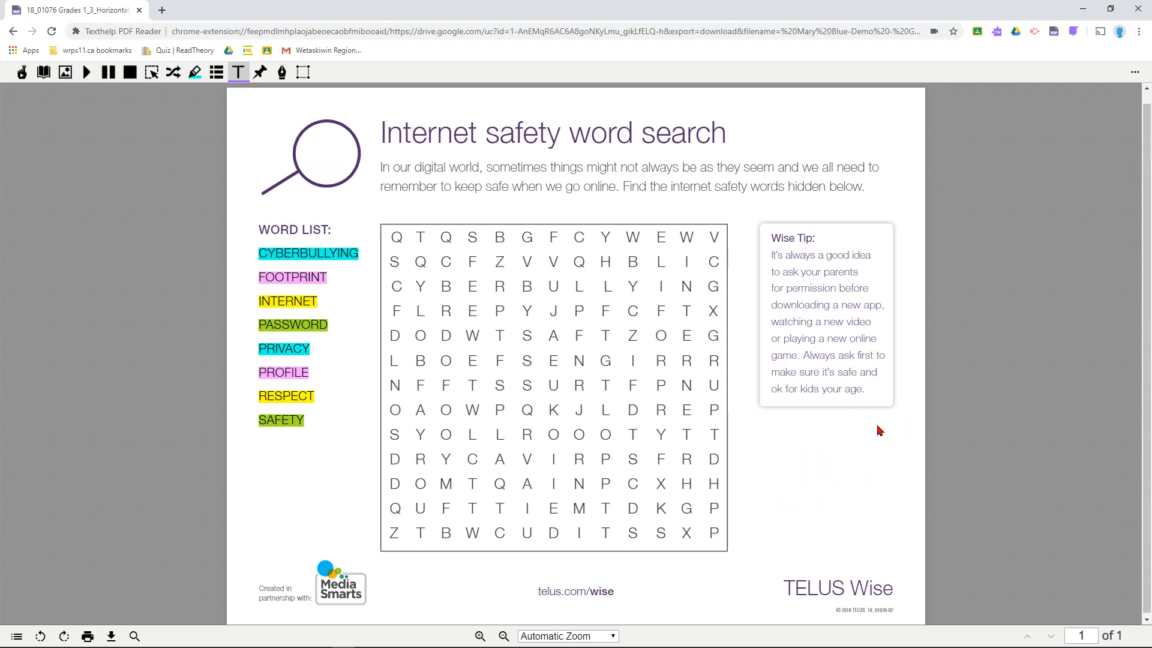
pyautogui.click(238, 72)
pyautogui.click(238, 72)
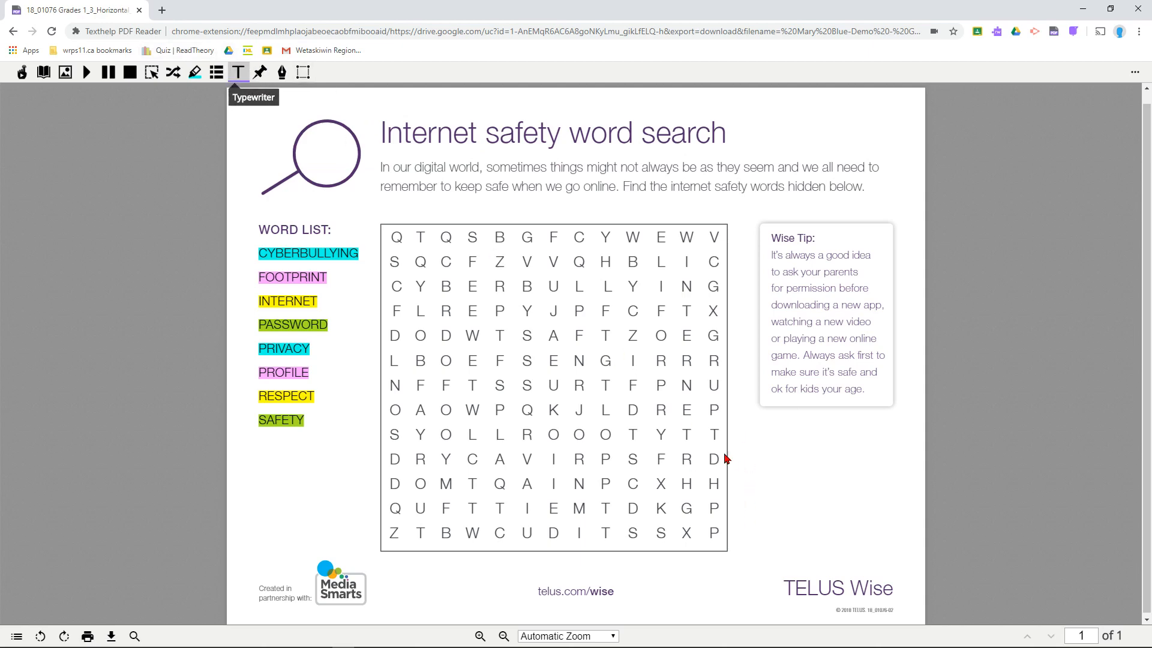
pyautogui.click(753, 440)
pyautogui.write('Type in some text. The tool bar lets you edit. You can')
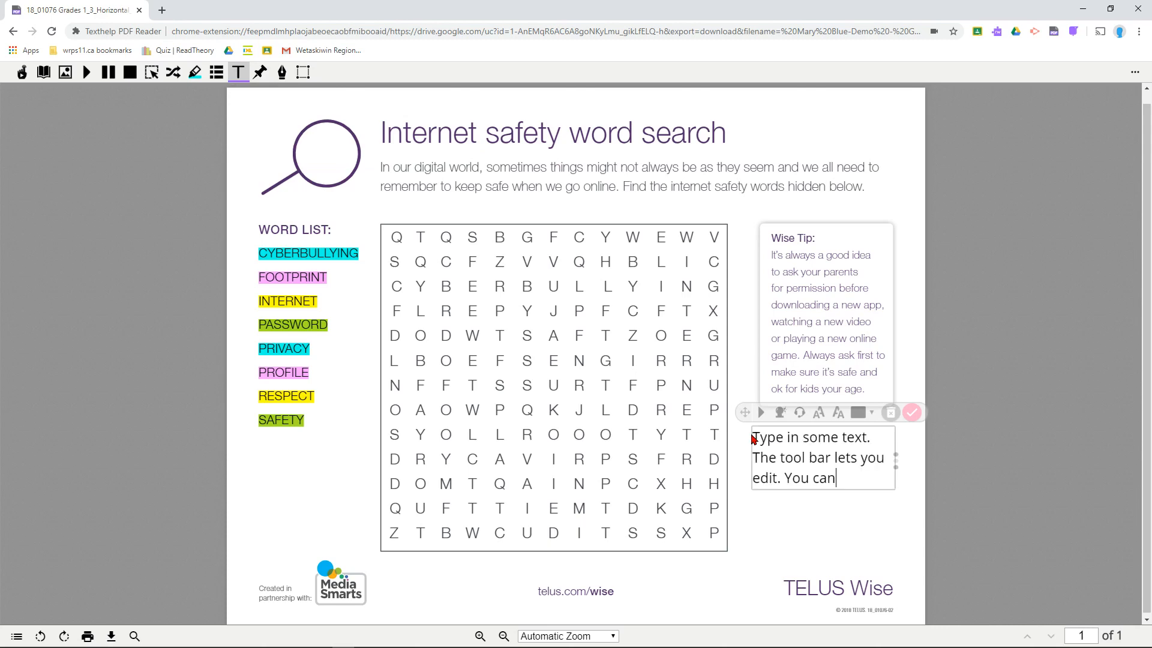
pyautogui.click(913, 413)
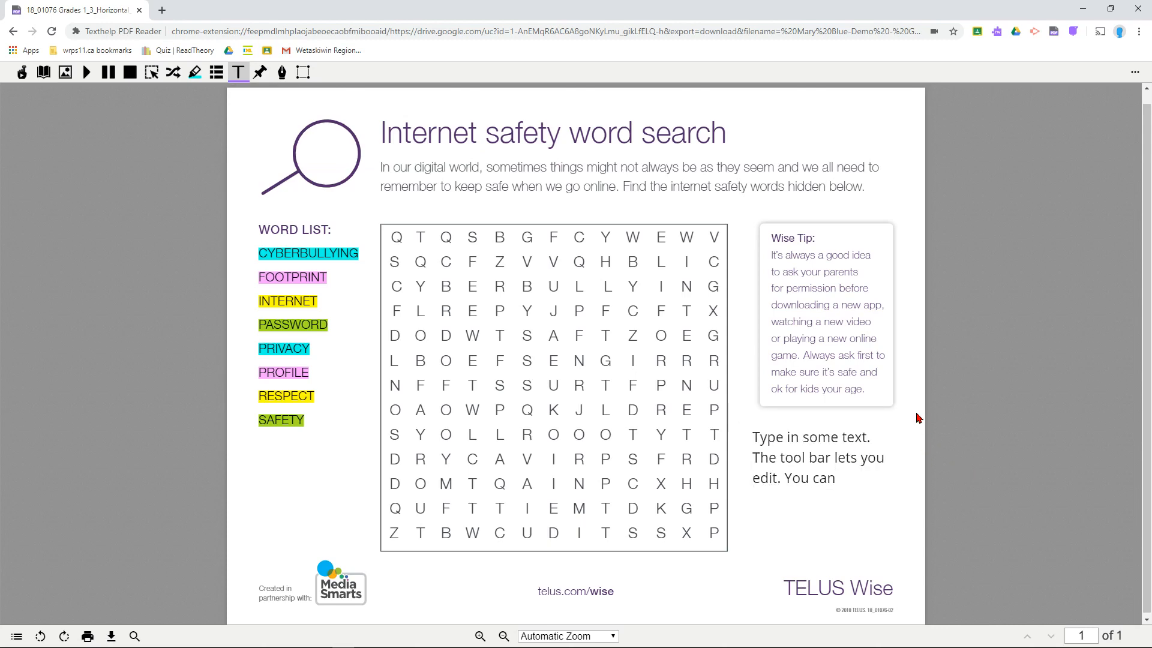
# Add a pushpin note below the typed text reading "The push pin lets you put in a text box that will hide until clicked"
pyautogui.click(259, 73)
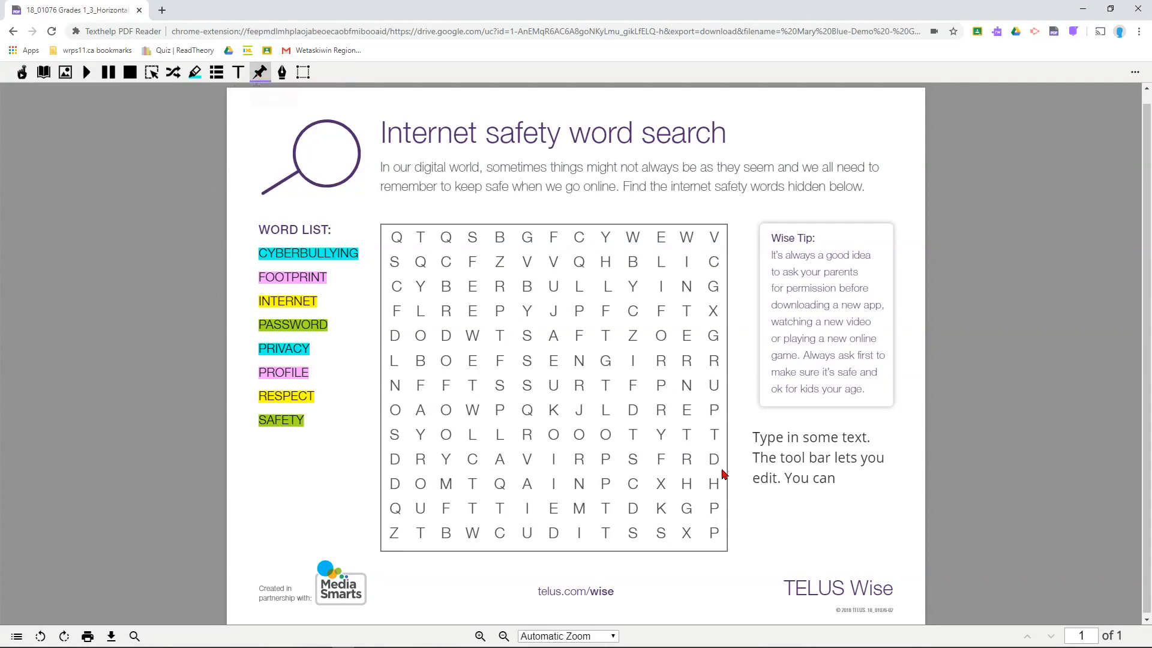
pyautogui.click(747, 492)
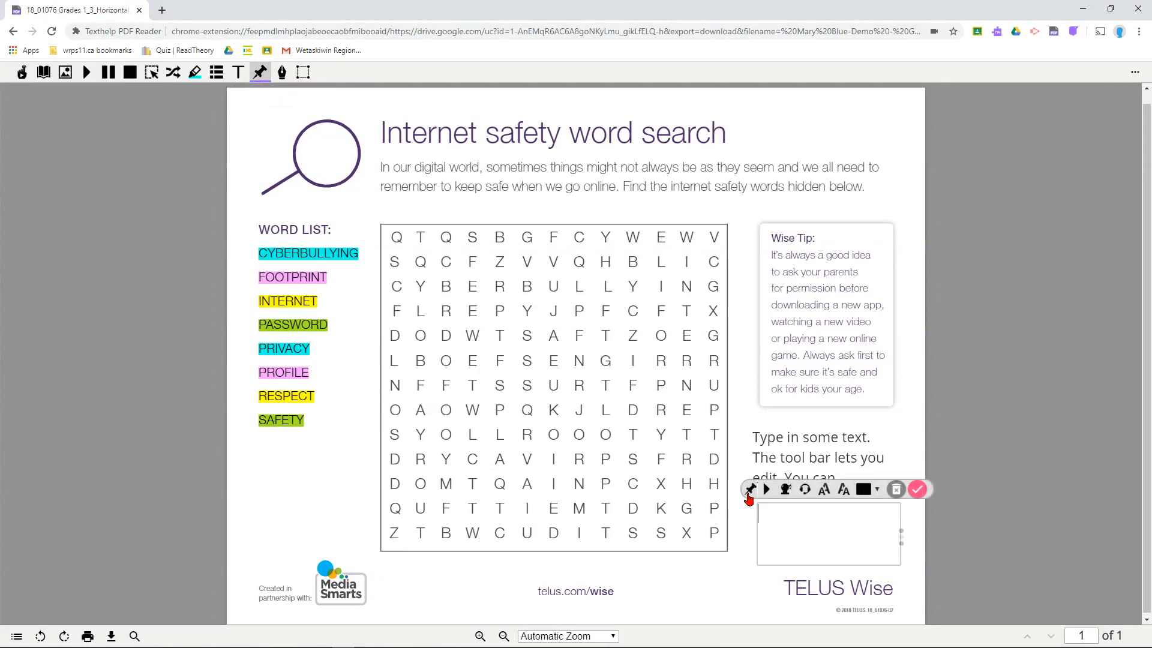
pyautogui.write('The push pin lets you put in a text box that will hide until clicked')
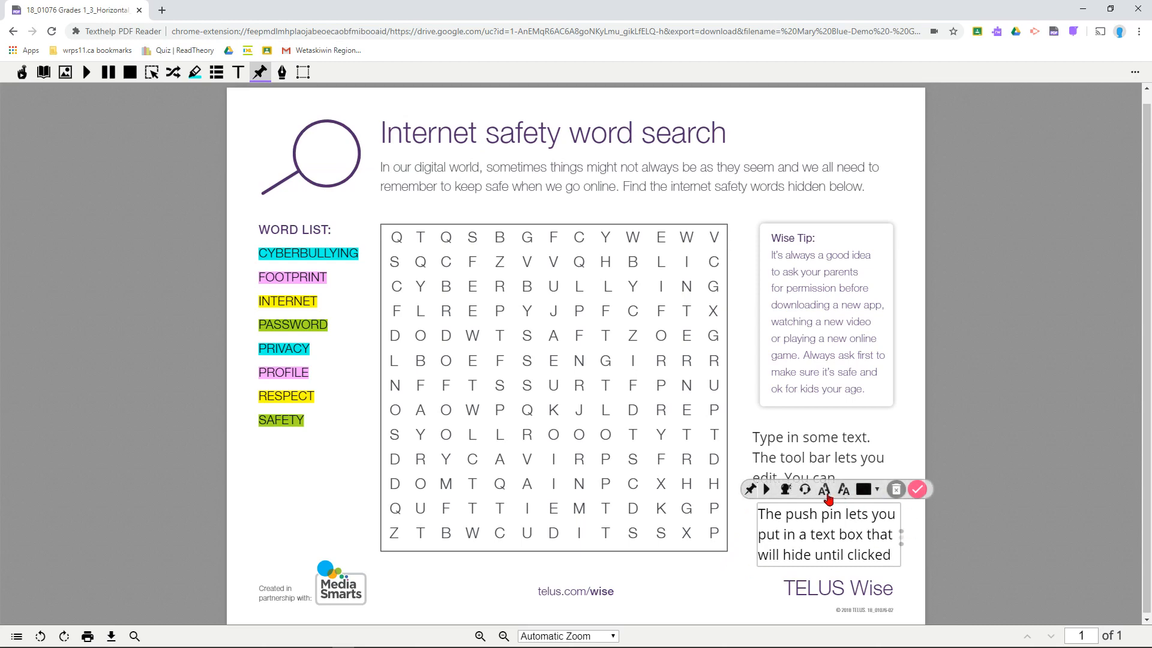
pyautogui.click(917, 490)
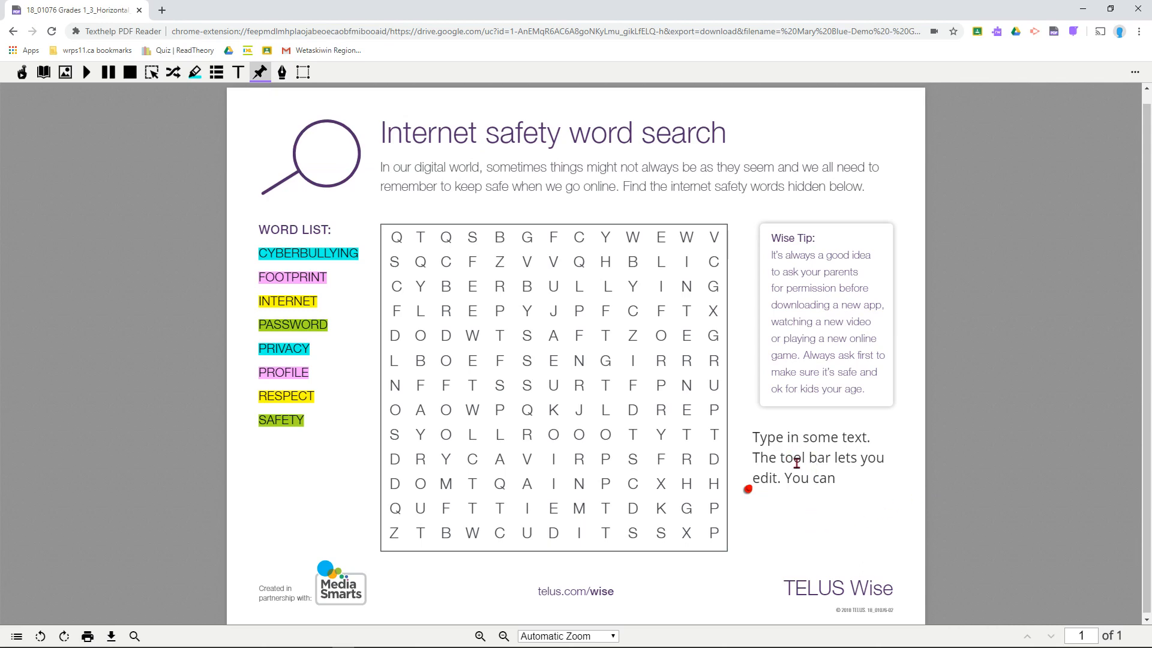
# Move the pushpin clear of the typed note, and open and close its hidden text
pyautogui.moveTo(748, 489); pyautogui.dragTo(762, 508)
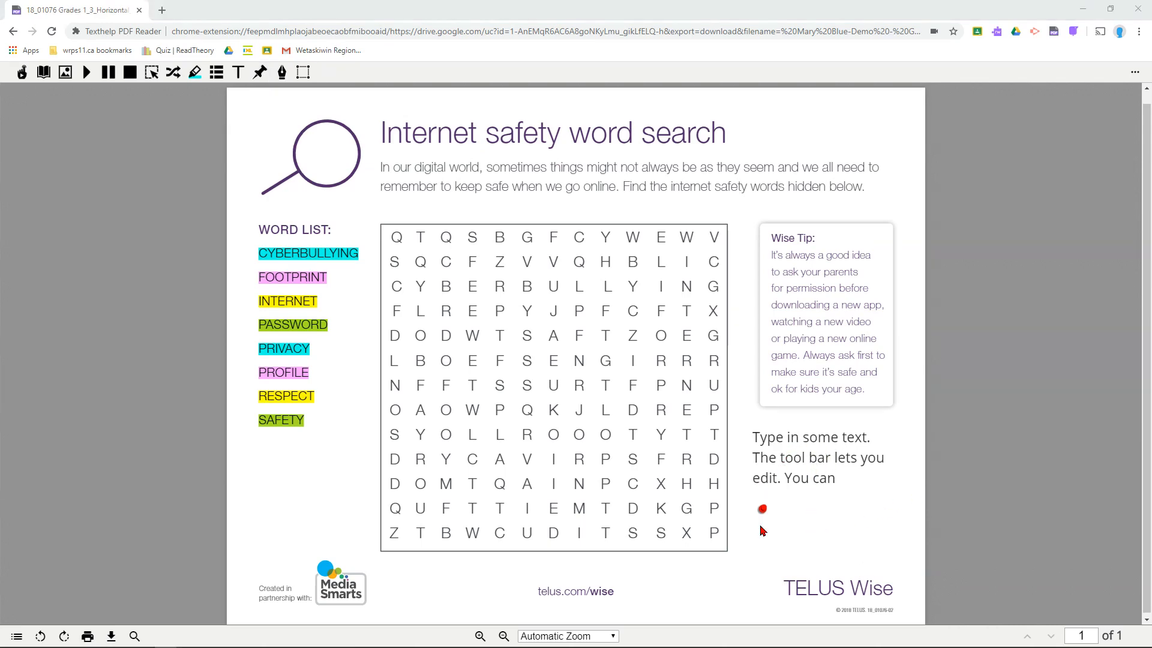
pyautogui.click(762, 509)
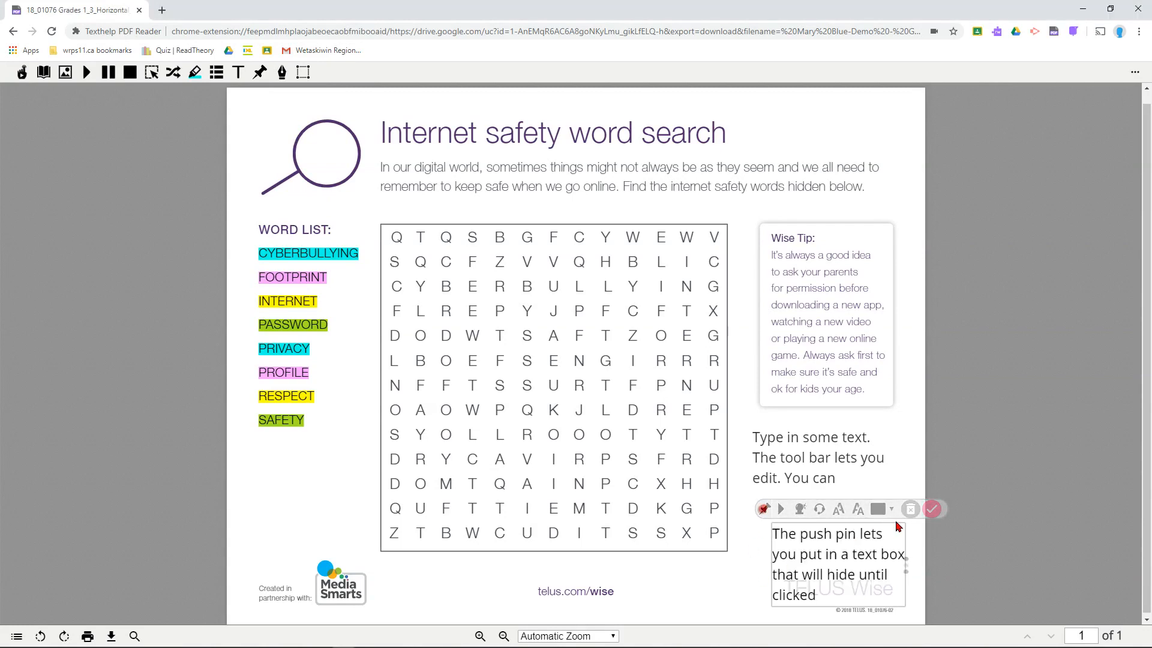
pyautogui.click(932, 509)
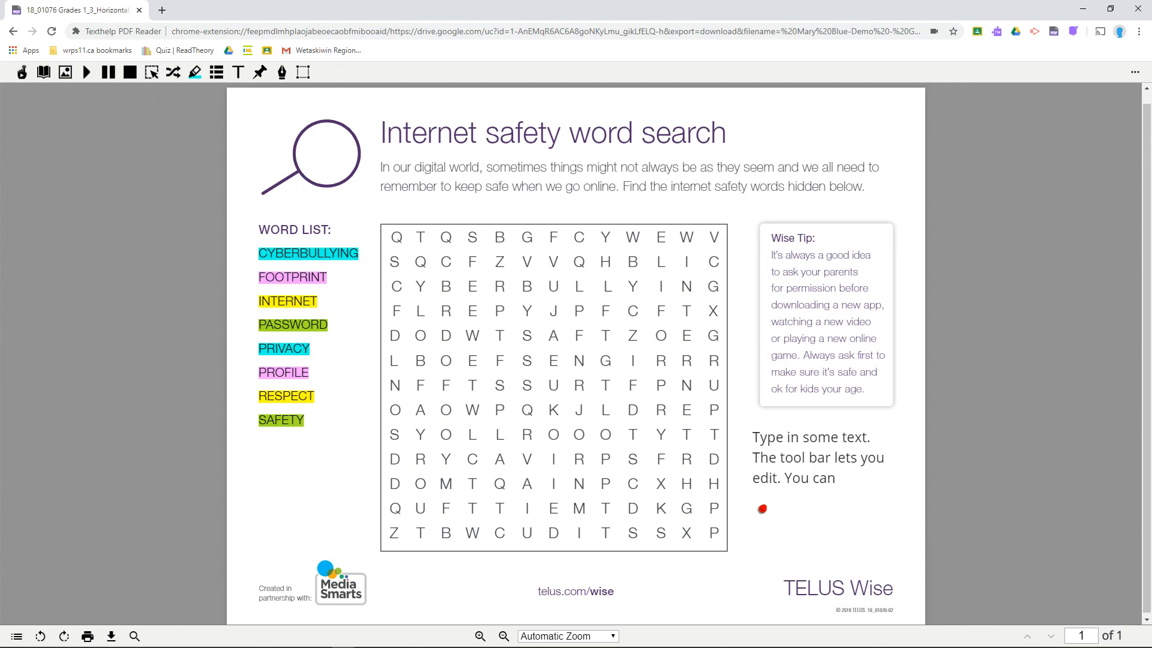
# Circle the second row of the letter grid with a purple freehand line 10px thick
pyautogui.click(283, 74)
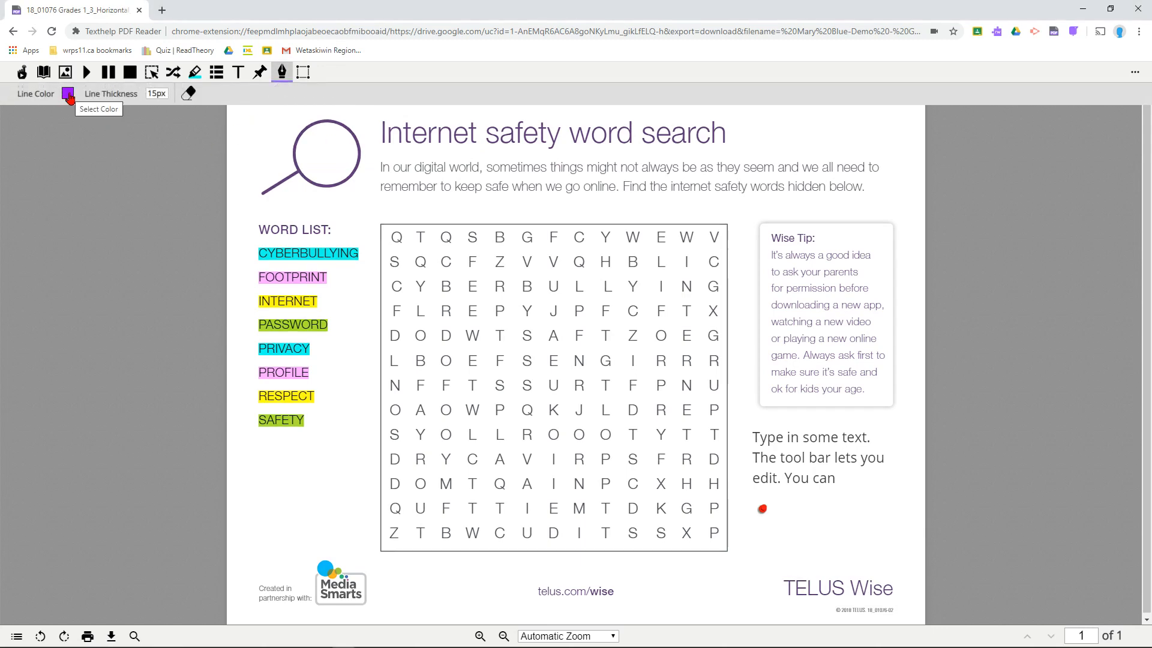
pyautogui.click(163, 96)
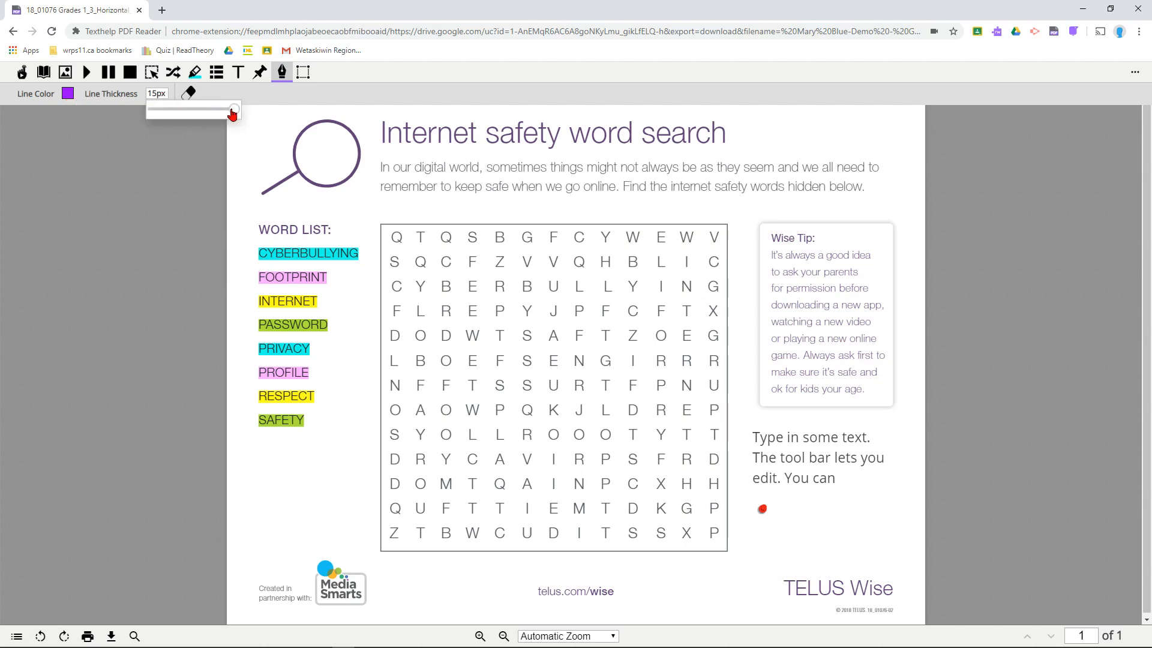
pyautogui.moveTo(232, 114); pyautogui.dragTo(206, 120)
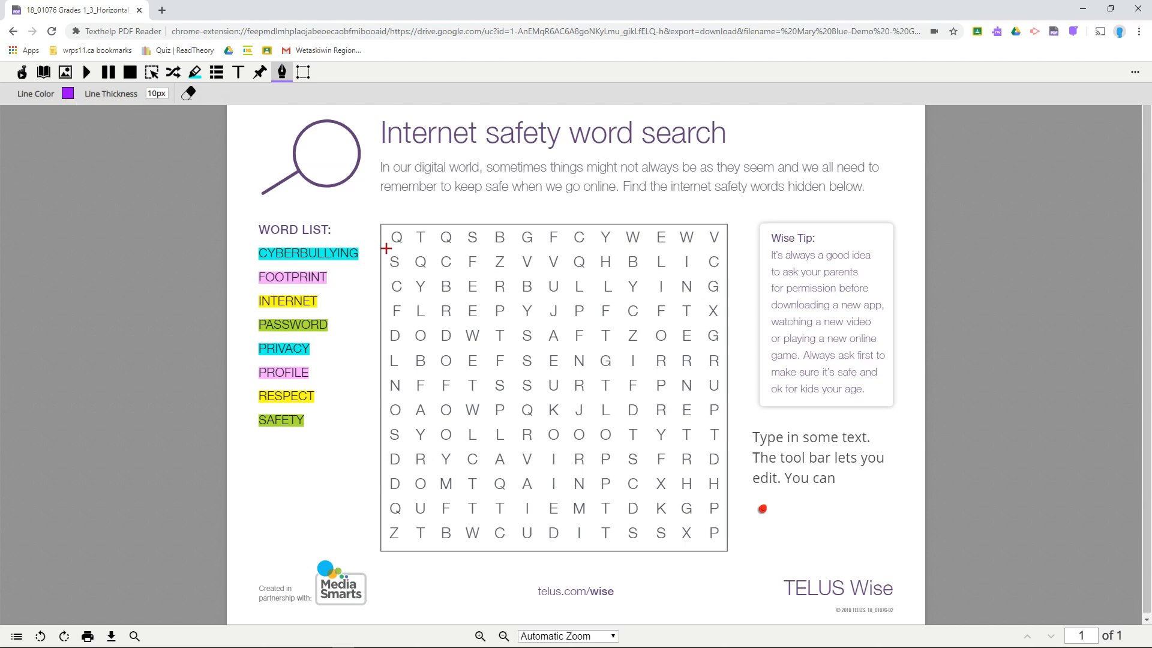
pyautogui.moveTo(386, 248)
pyautogui.mouseDown()
pyautogui.moveTo(426, 283)
pyautogui.moveTo(577, 288)
pyautogui.moveTo(712, 270)
pyautogui.moveTo(717, 245)
pyautogui.moveTo(412, 241)
pyautogui.moveTo(383, 255)
pyautogui.mouseUp()
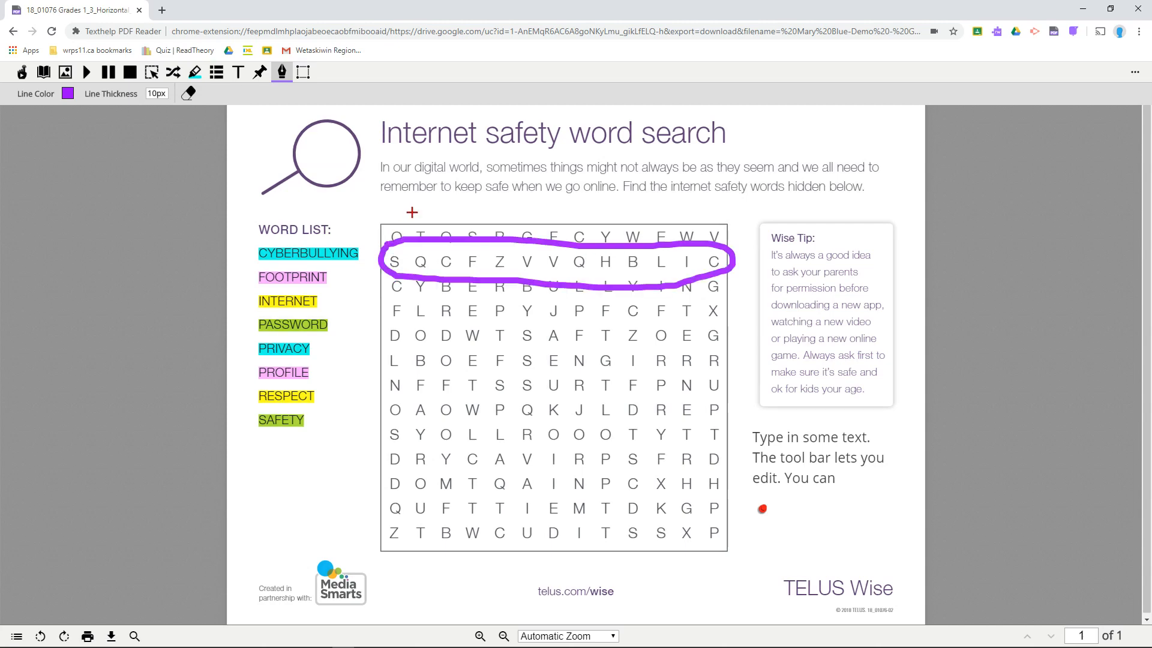
# Draw a circle with a 10px purple outline and a pale lavender fill over the upper half of the letter grid
pyautogui.click(304, 72)
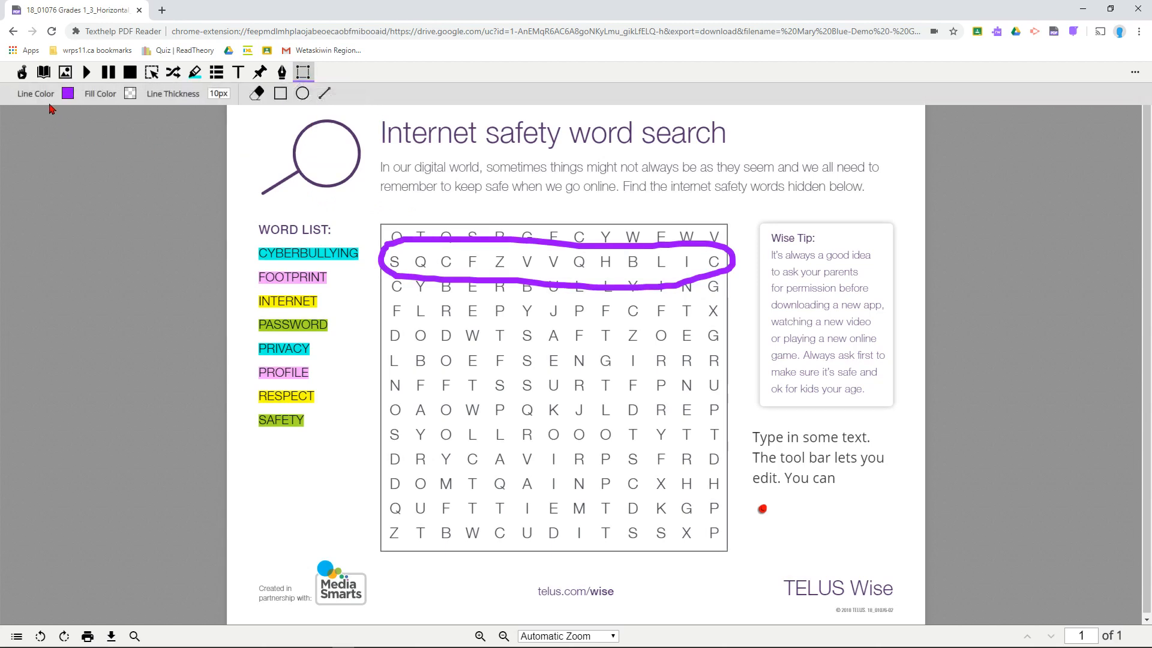
pyautogui.click(129, 99)
pyautogui.click(212, 161)
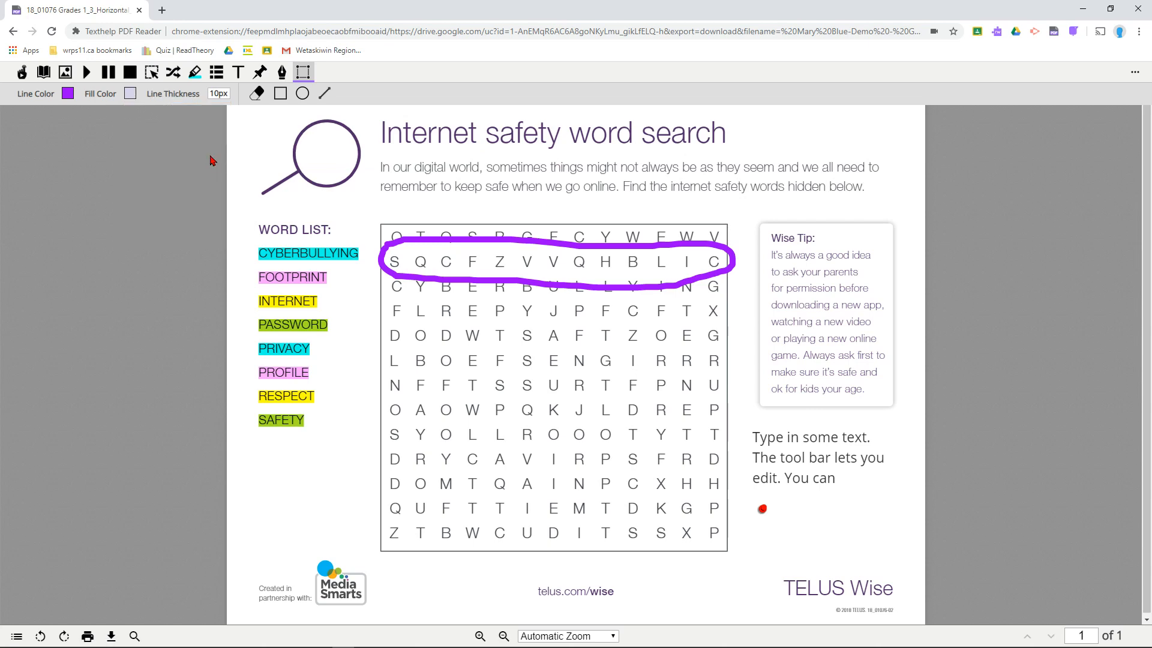
pyautogui.click(303, 95)
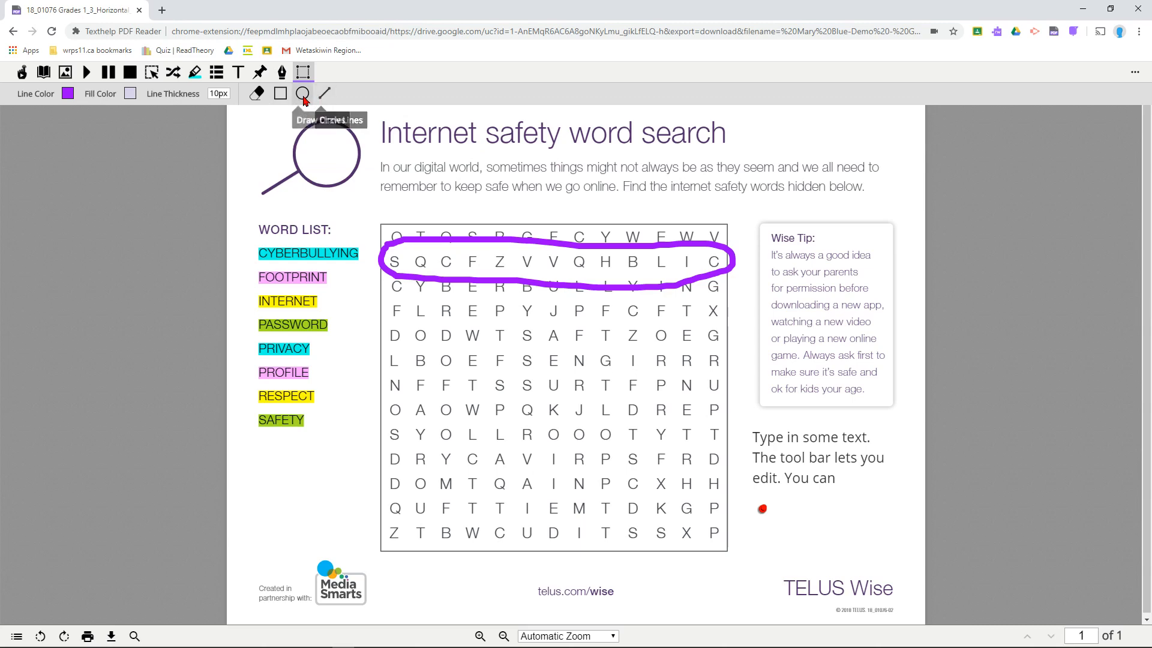
pyautogui.moveTo(431, 347); pyautogui.dragTo(506, 422)
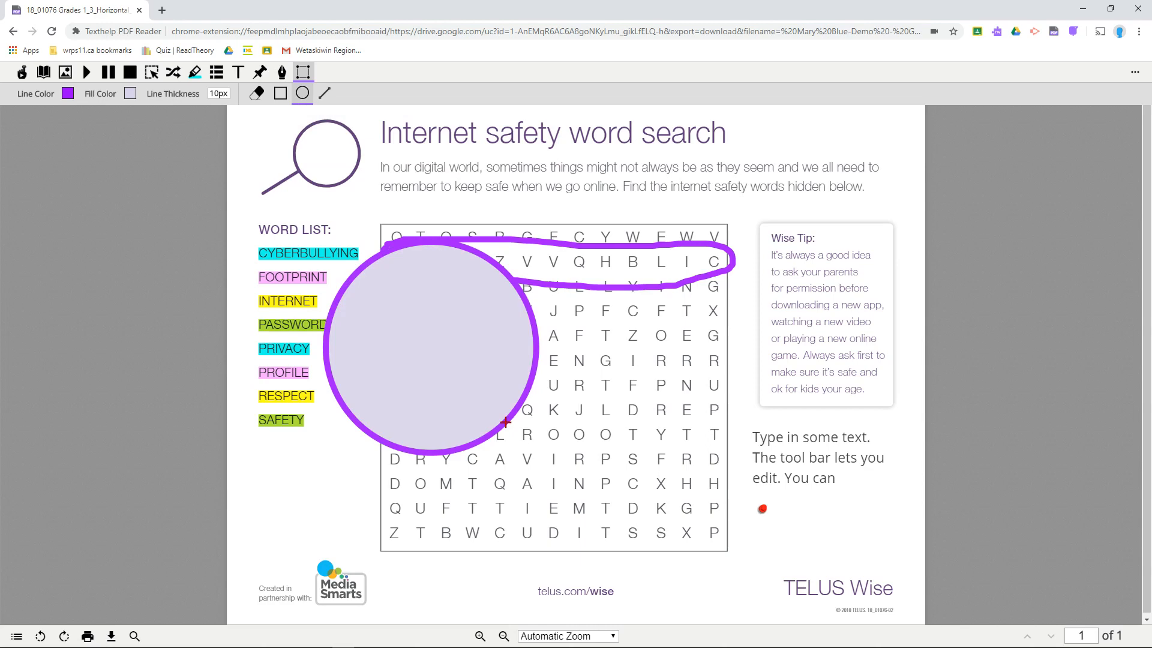
pyautogui.click(307, 72)
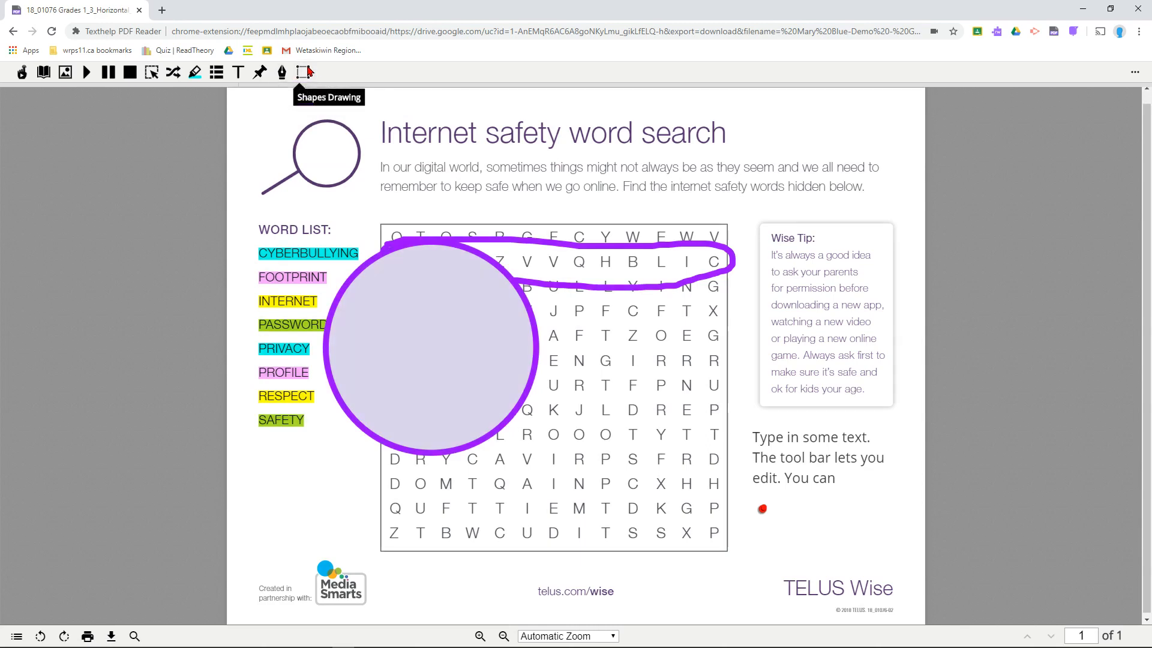
pyautogui.moveTo(390, 348); pyautogui.dragTo(522, 418)
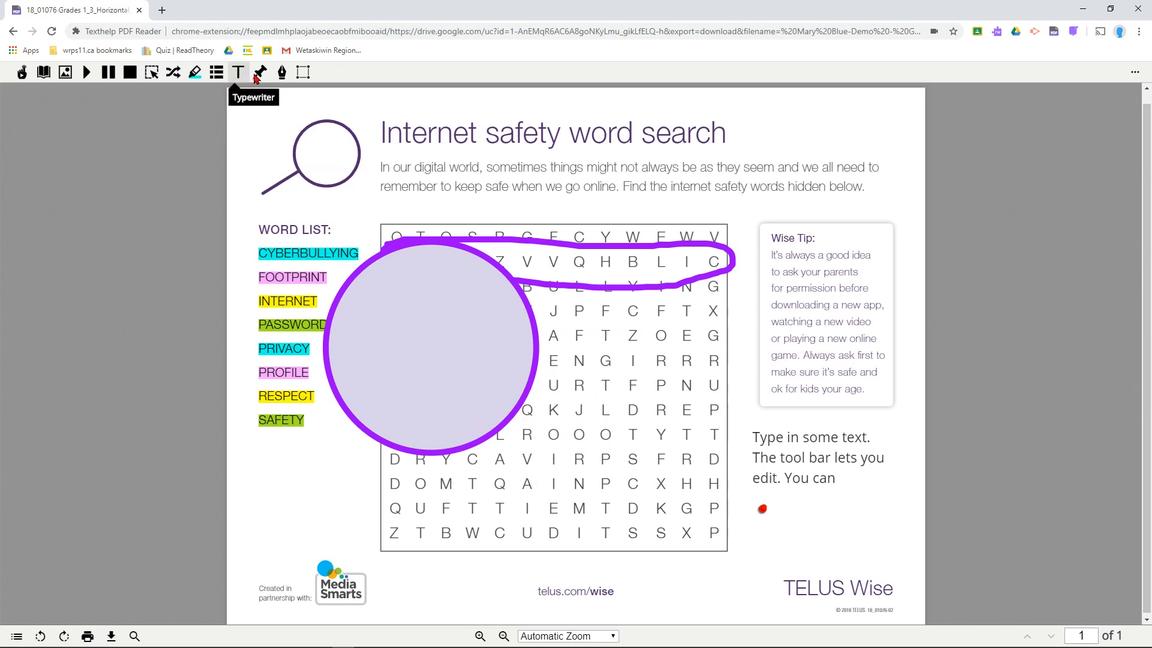
# Erase the lavender-filled circle from the letter grid
pyautogui.click(282, 74)
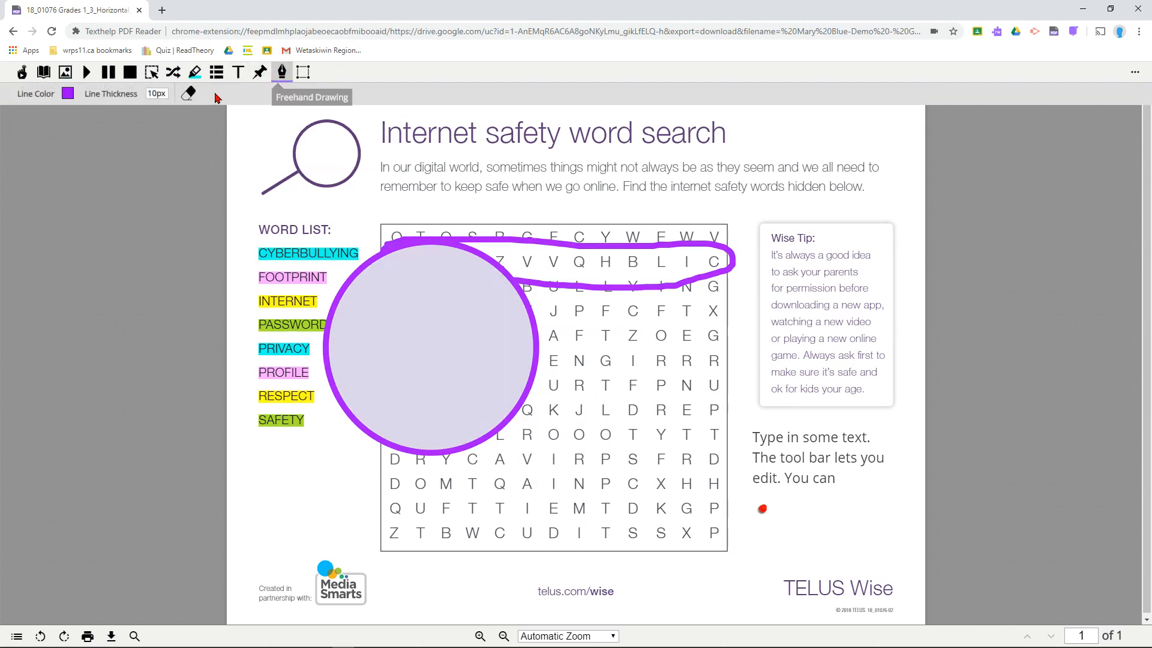
pyautogui.click(190, 93)
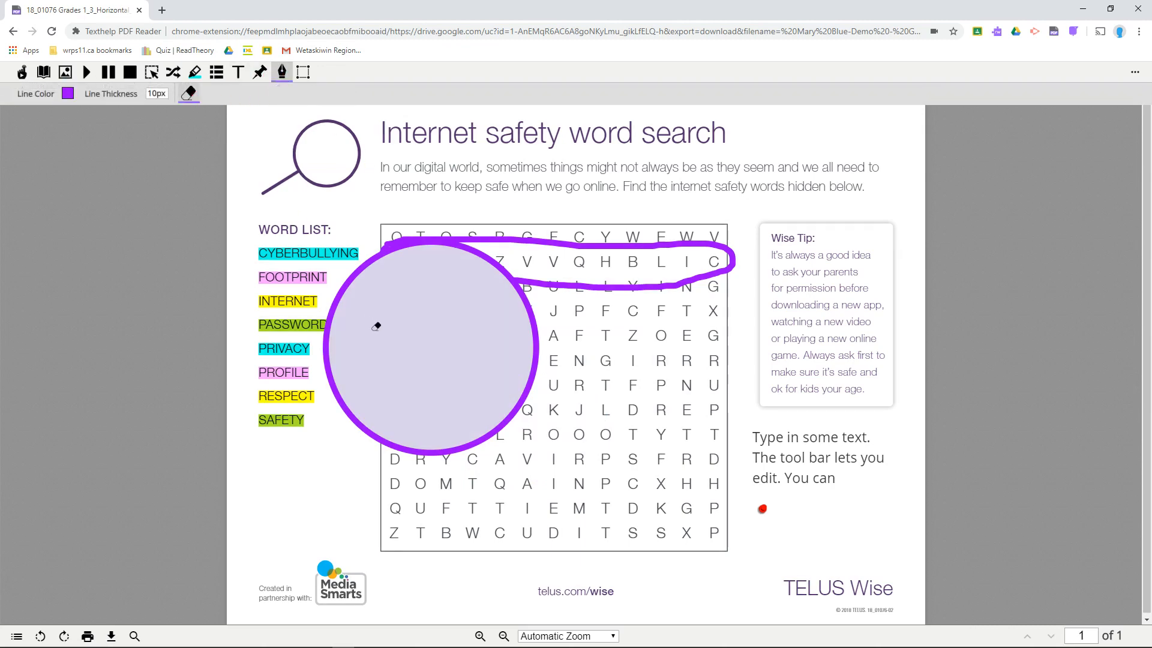
pyautogui.click(376, 324)
# Try to erase the purple freehand line around the grid's second row with the shapes eraser
pyautogui.click(303, 72)
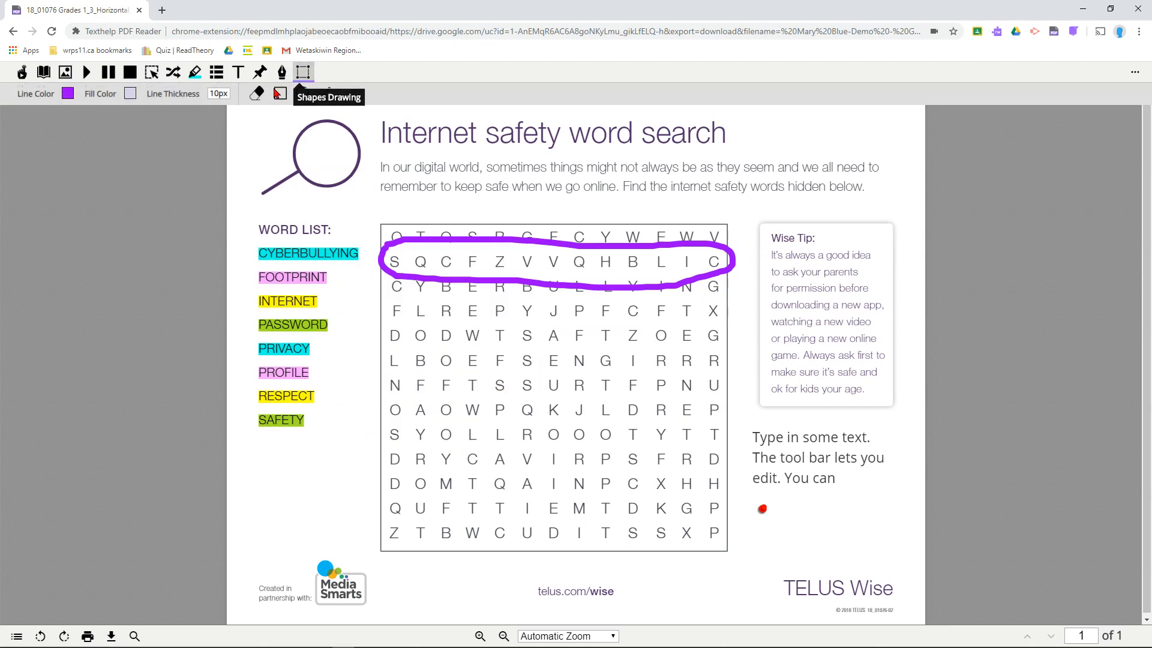
pyautogui.click(262, 95)
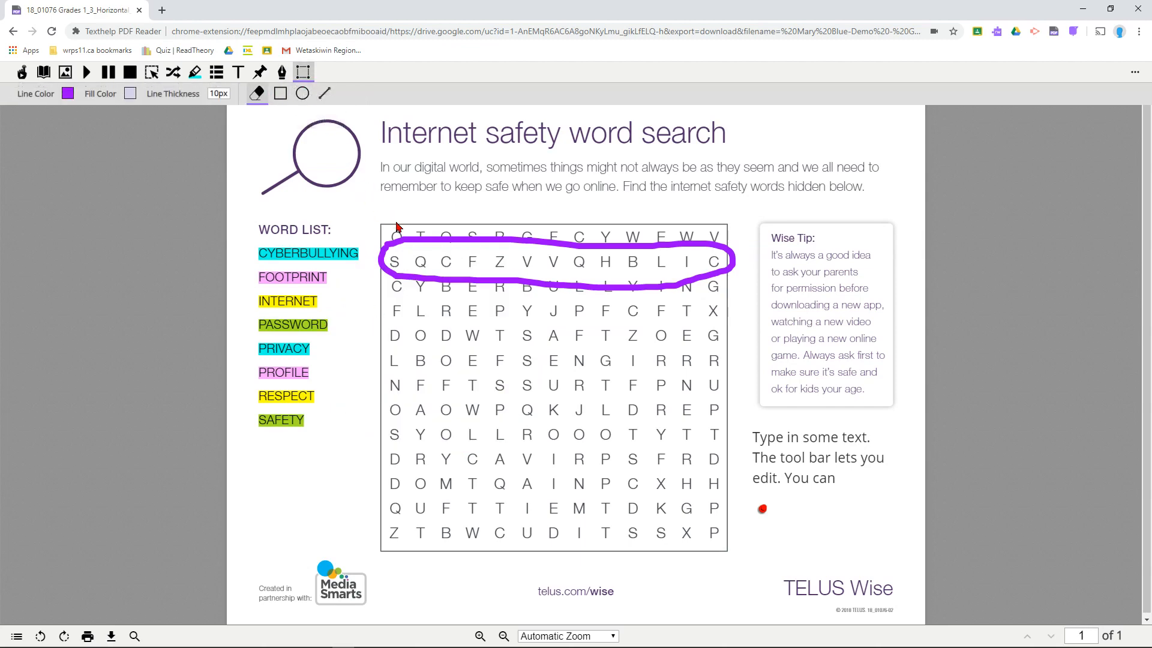
pyautogui.click(424, 240)
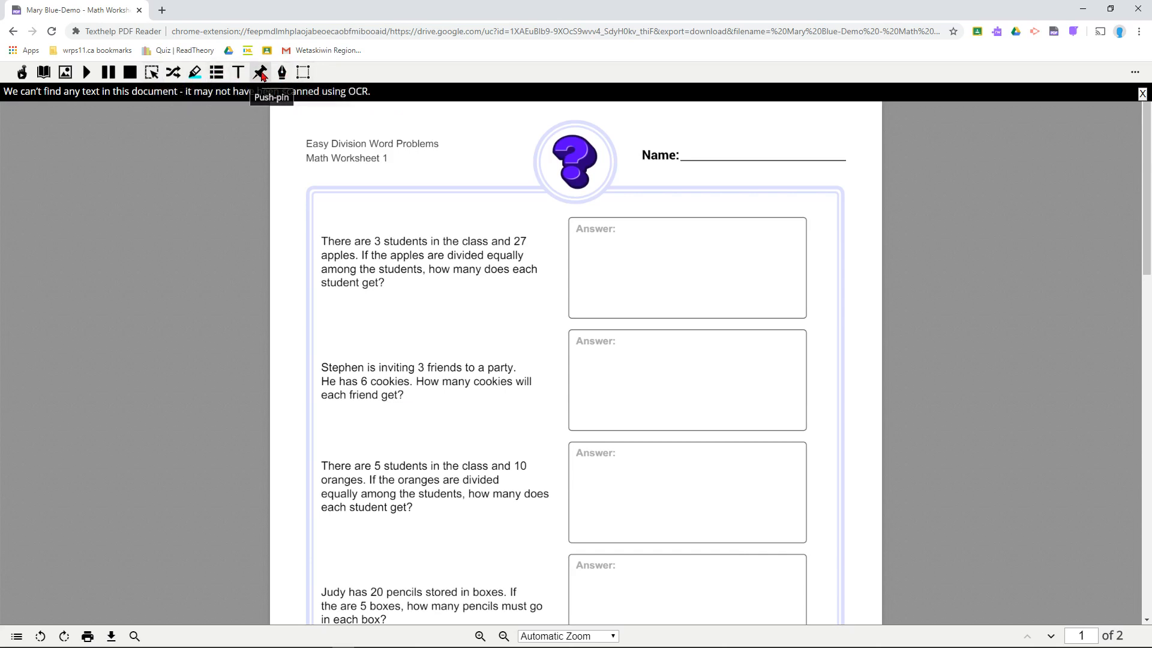
# Place a pushpin note beside the Math Worksheet 1 heading and close it without entering text
pyautogui.click(262, 77)
pyautogui.click(351, 171)
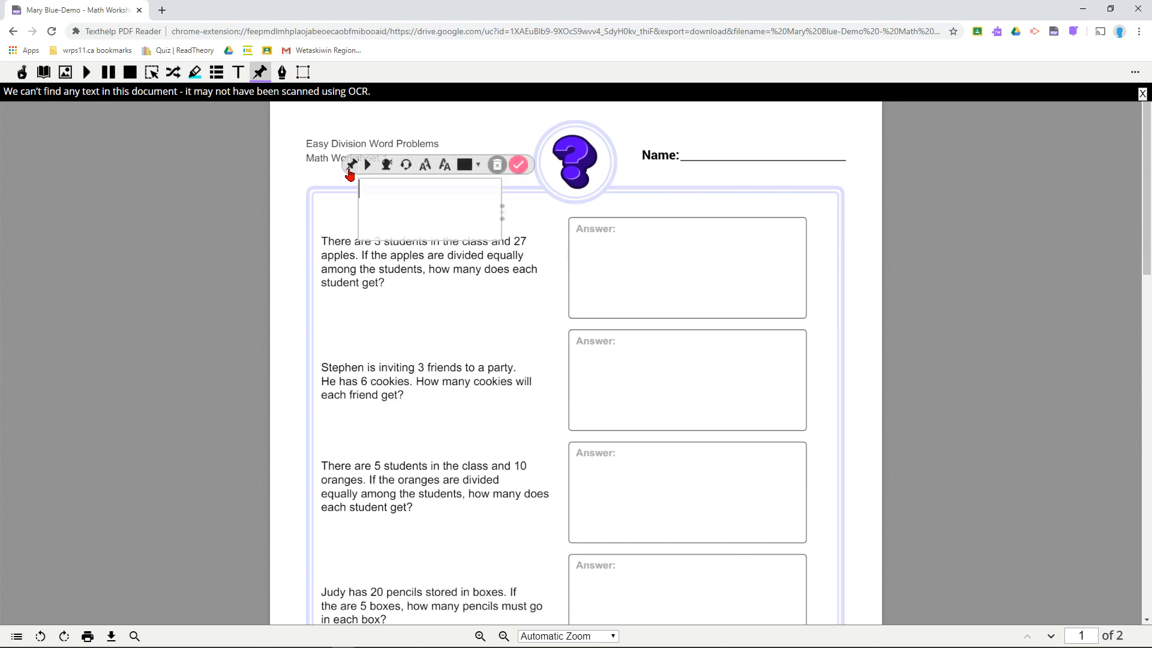
pyautogui.click(518, 165)
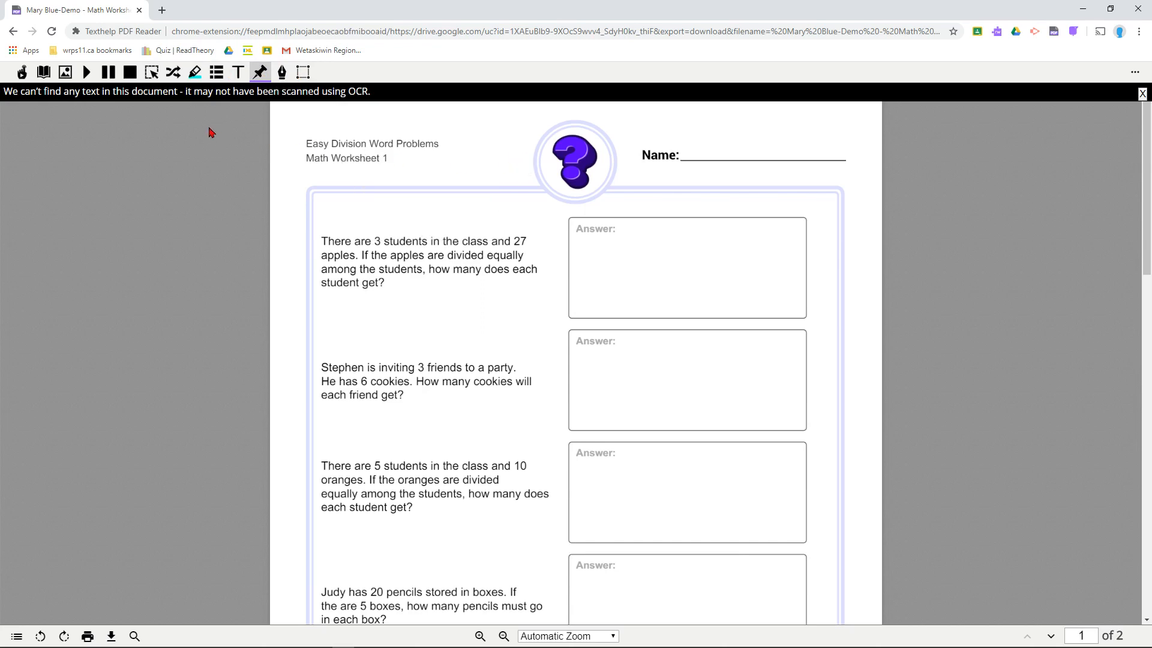
# Cover the first word problem, about 27 apples, with a black-outlined rectangle filled in semi-transparent red
pyautogui.click(303, 72)
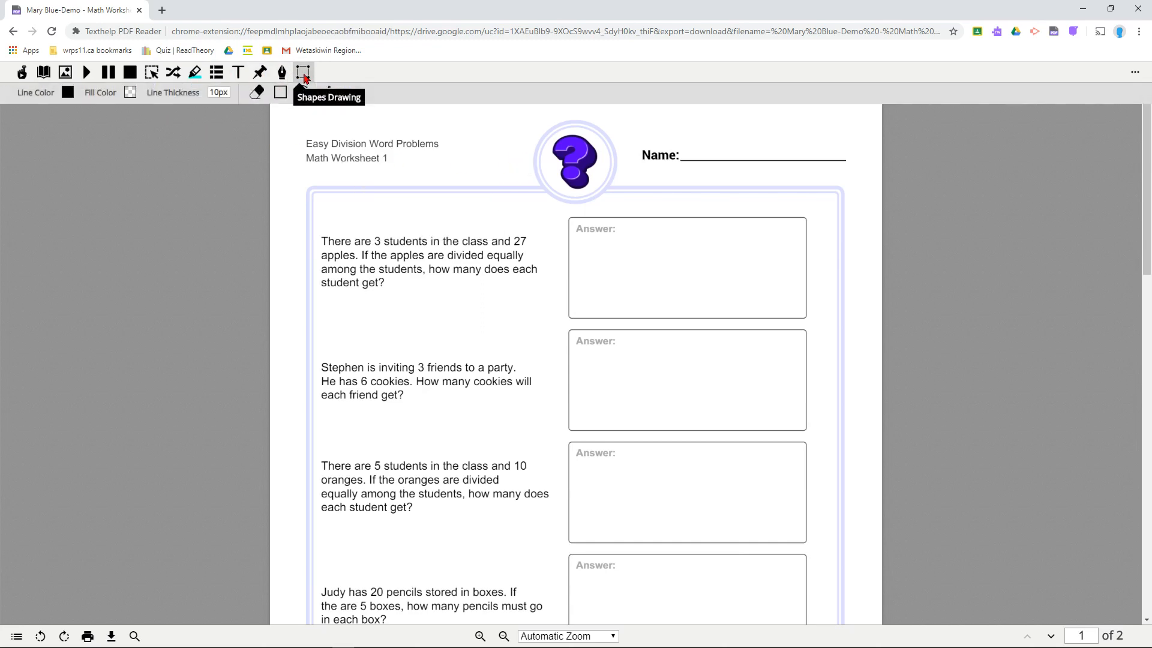
pyautogui.click(130, 94)
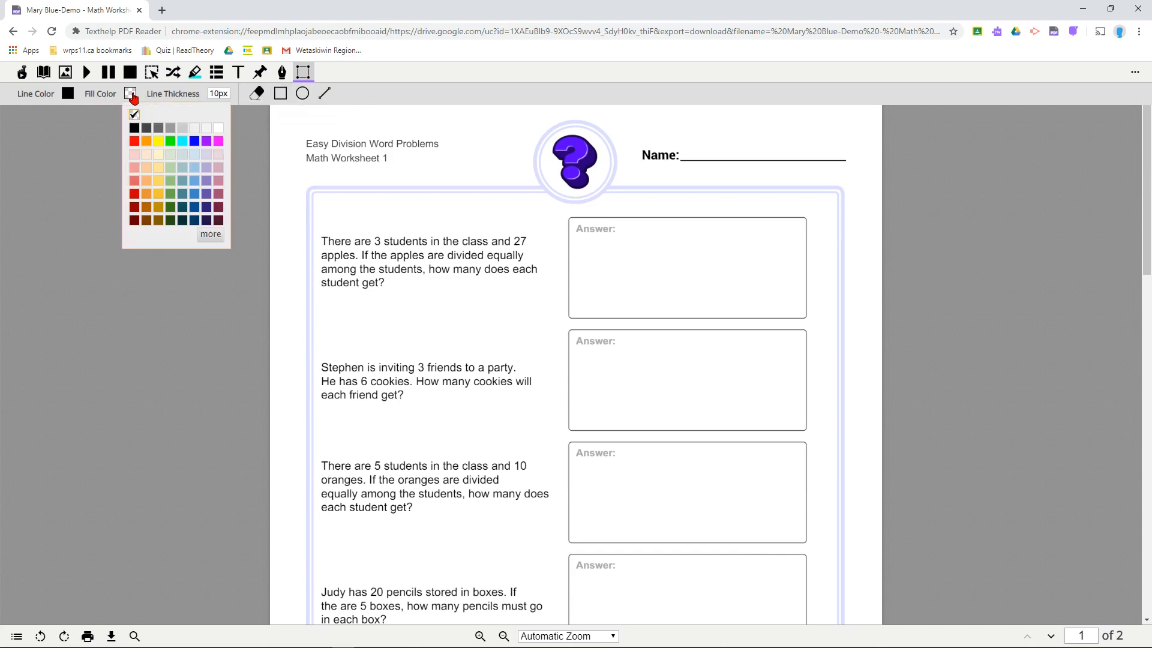
pyautogui.click(210, 235)
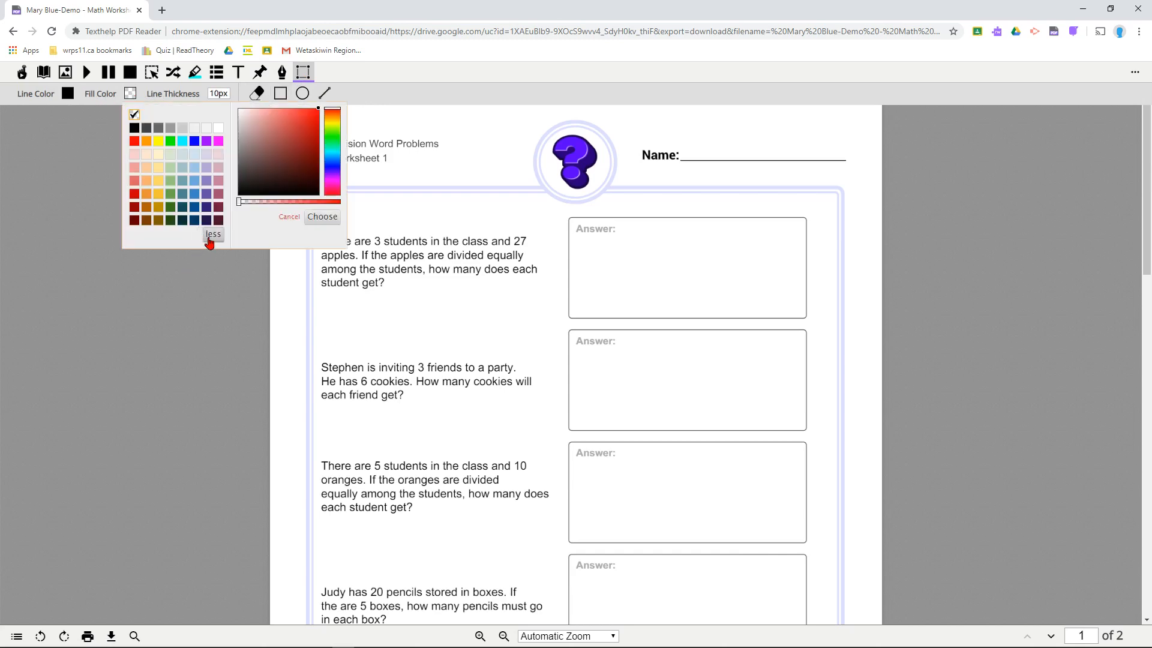
pyautogui.moveTo(239, 202); pyautogui.dragTo(281, 207)
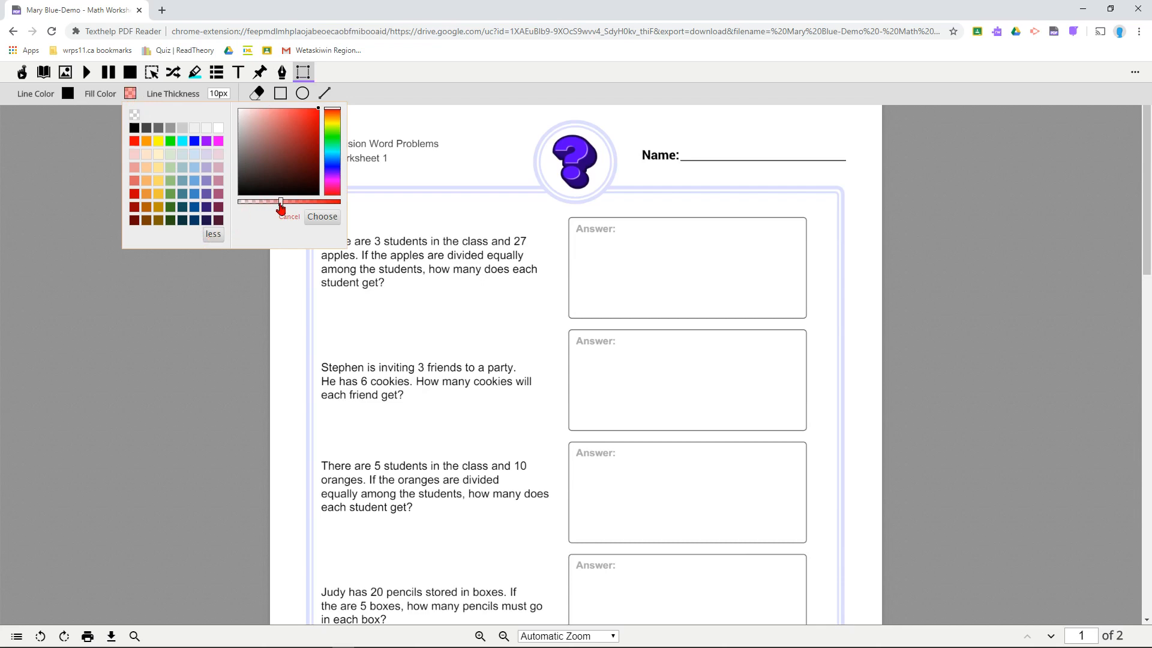
pyautogui.click(313, 219)
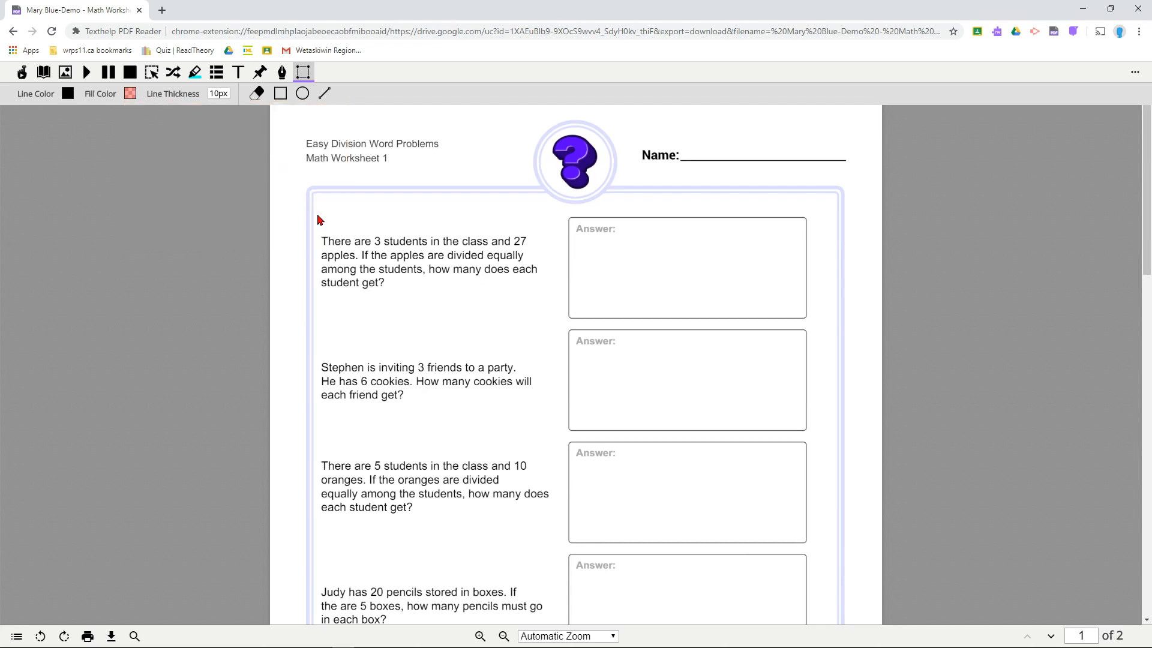
pyautogui.click(281, 93)
pyautogui.moveTo(316, 218)
pyautogui.mouseDown()
pyautogui.moveTo(475, 306)
pyautogui.moveTo(536, 313)
pyautogui.mouseUp()
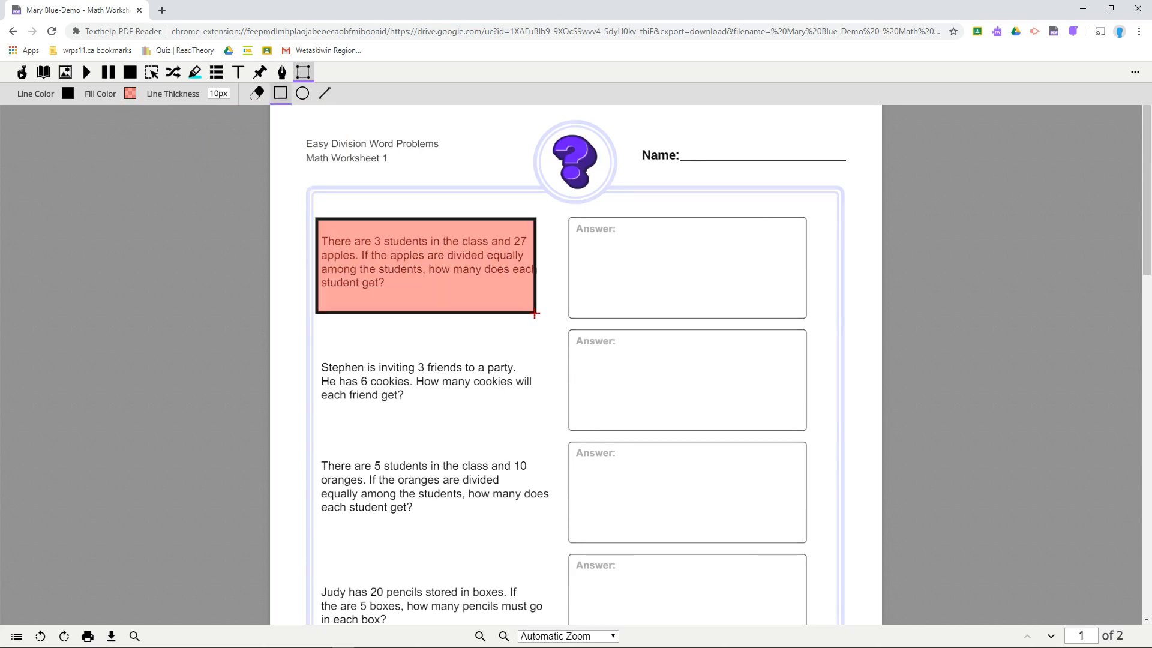